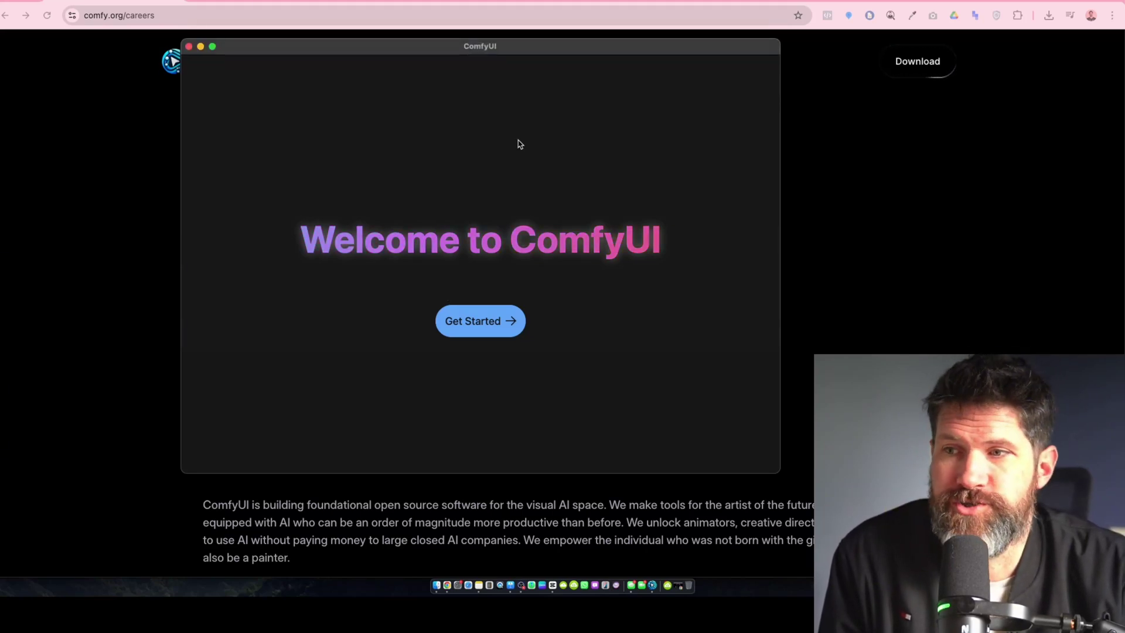
# Begin the ComfyUI desktop setup and reposition its window on the GPU selection page
pyautogui.moveTo(507, 46); pyautogui.dragTo(583, 26)
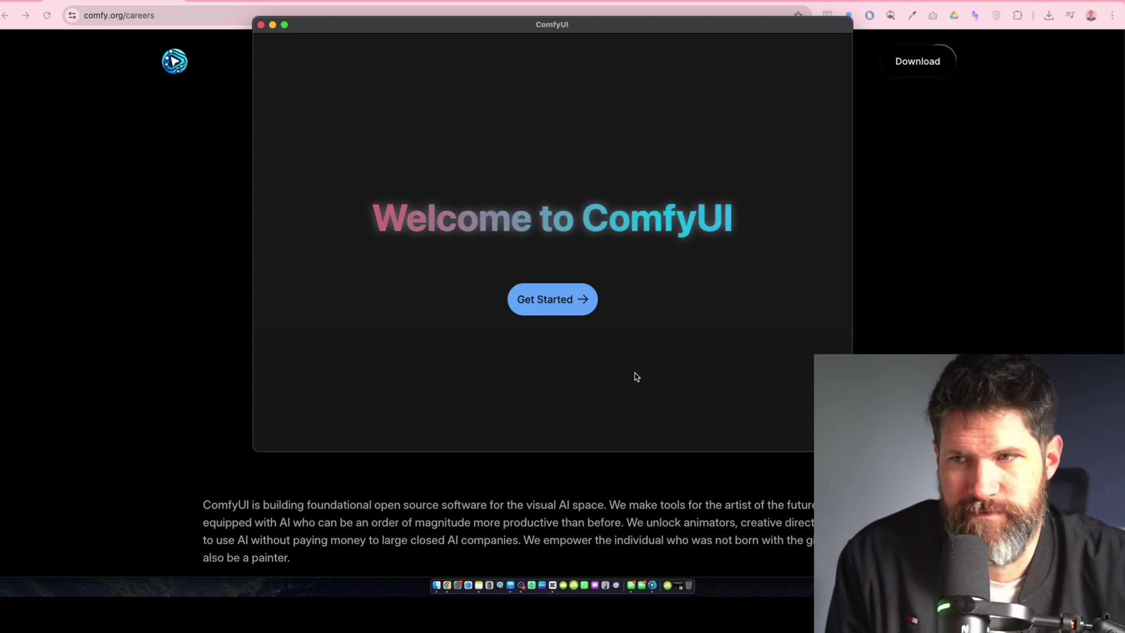
pyautogui.click(564, 314)
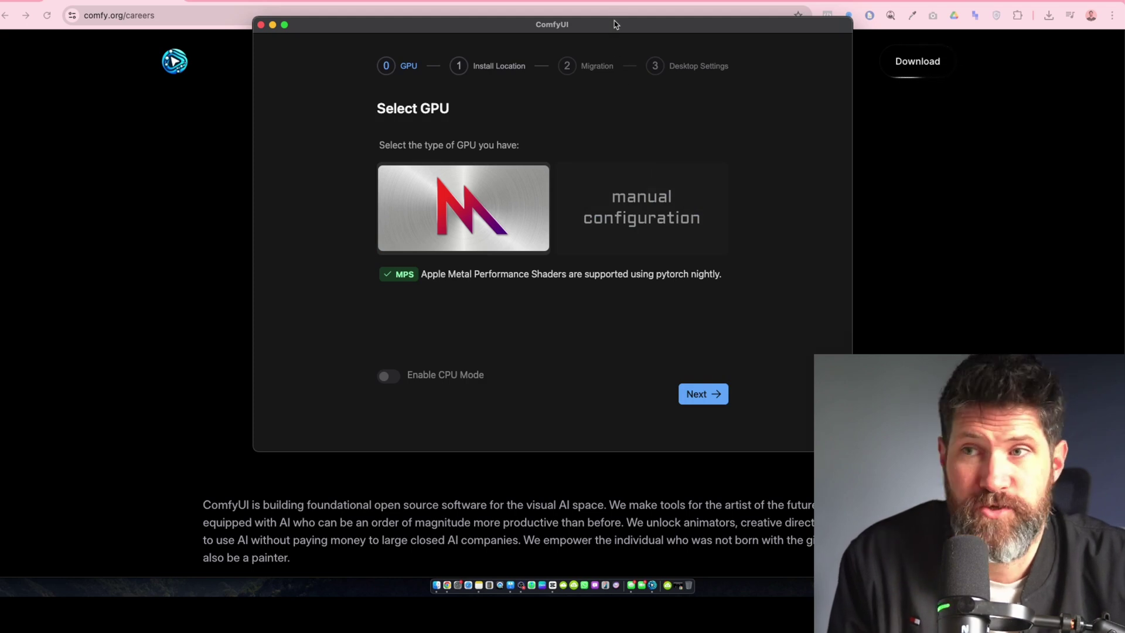
pyautogui.moveTo(615, 25); pyautogui.dragTo(590, 53)
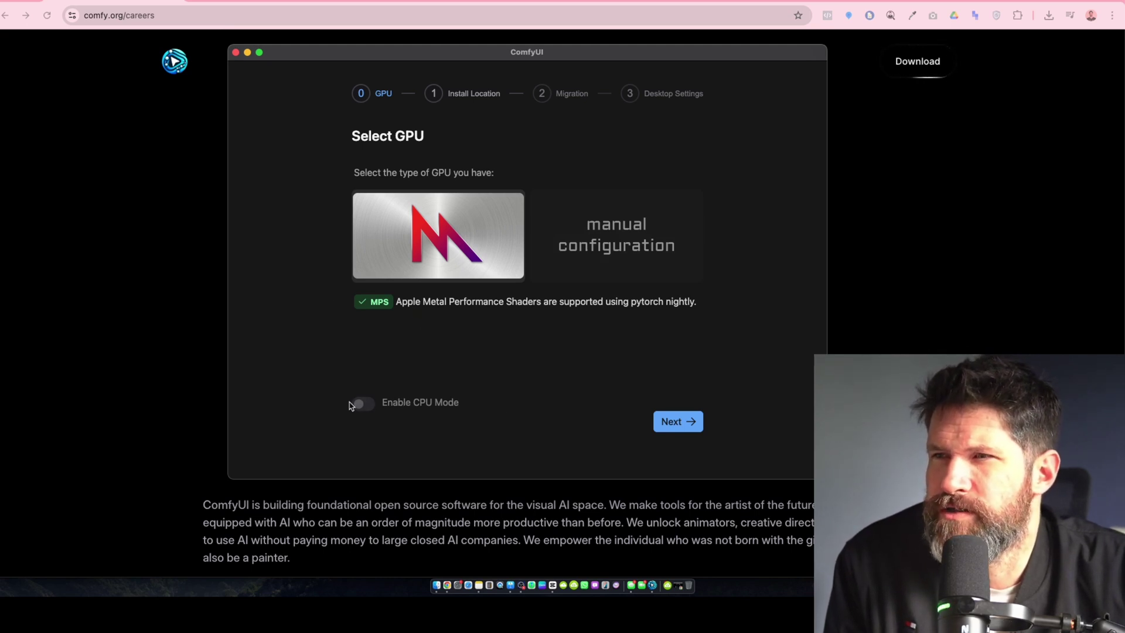
# Check the Mac's chip and memory in its system information, then close that window
pyautogui.click(7, 1)
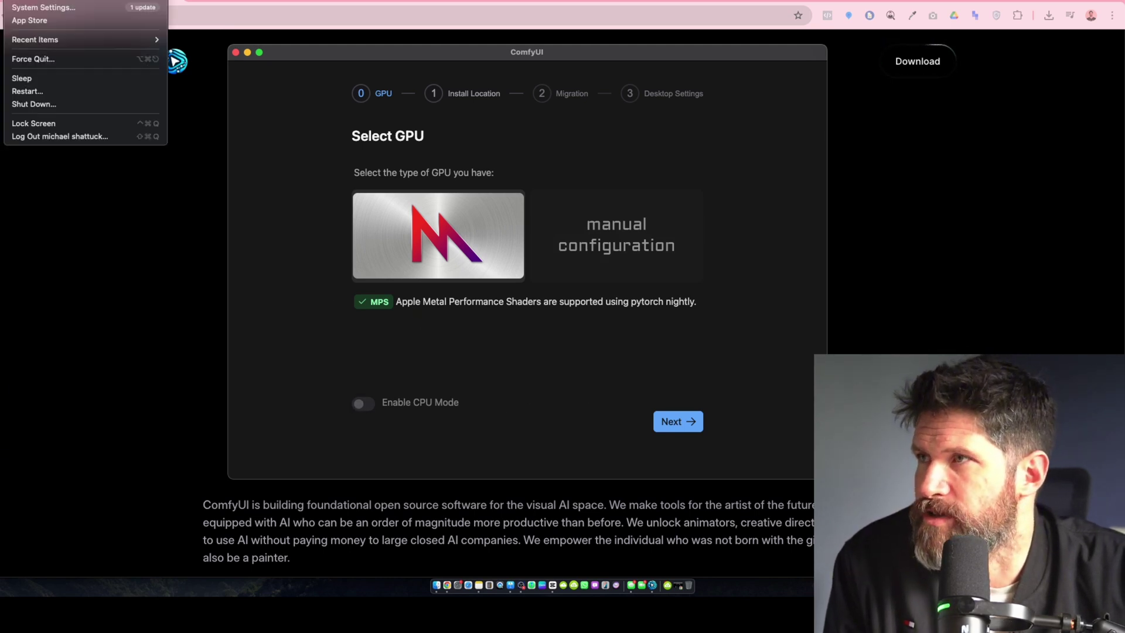
pyautogui.click(417, 224)
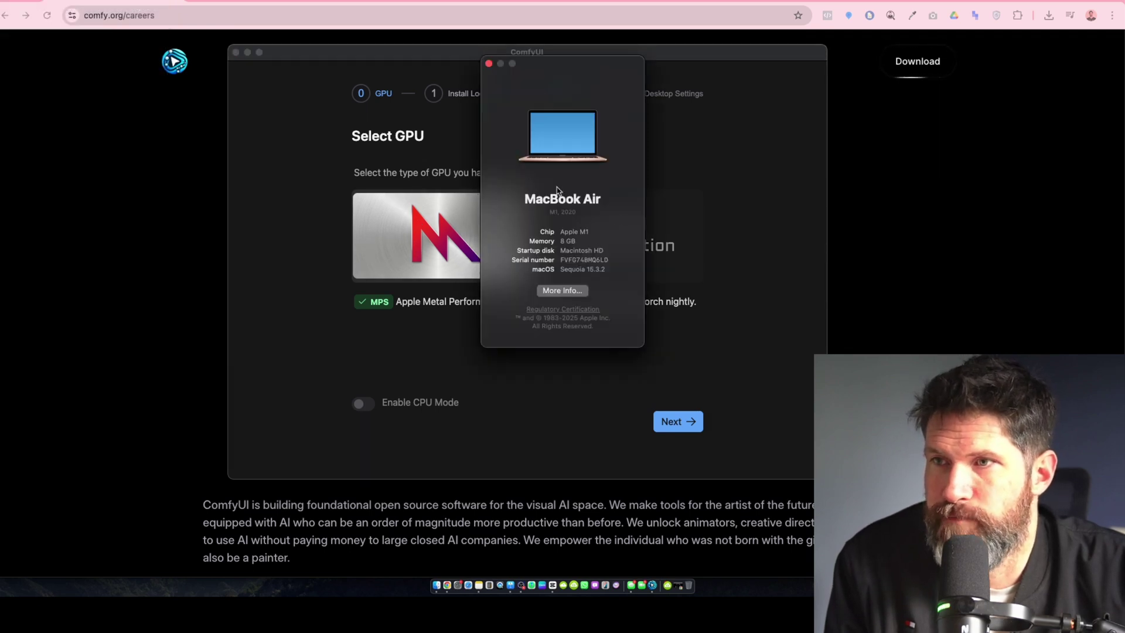
pyautogui.click(489, 64)
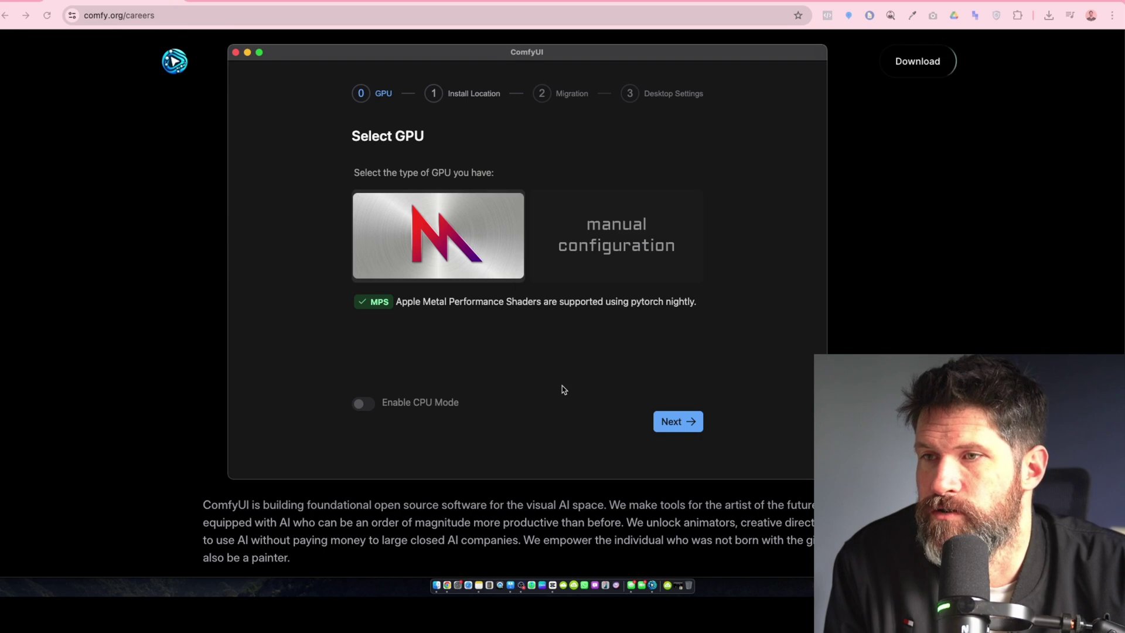
# Install ComfyUI with the MPS GPU, default location, no migration, and automatic updates and usage metrics enabled
pyautogui.click(677, 430)
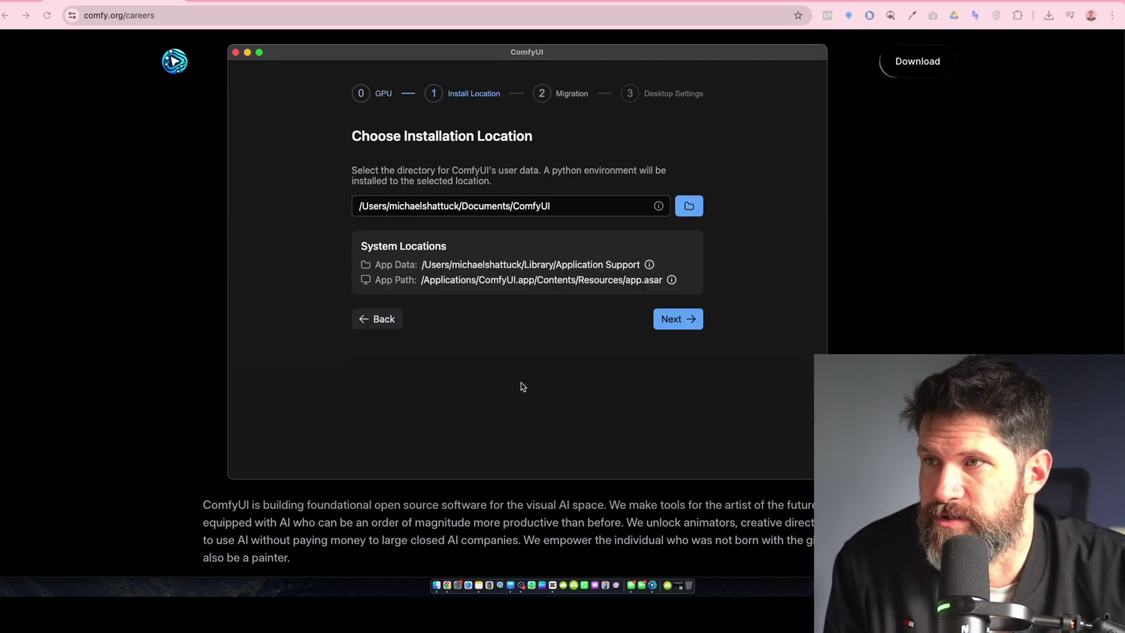
pyautogui.click(673, 319)
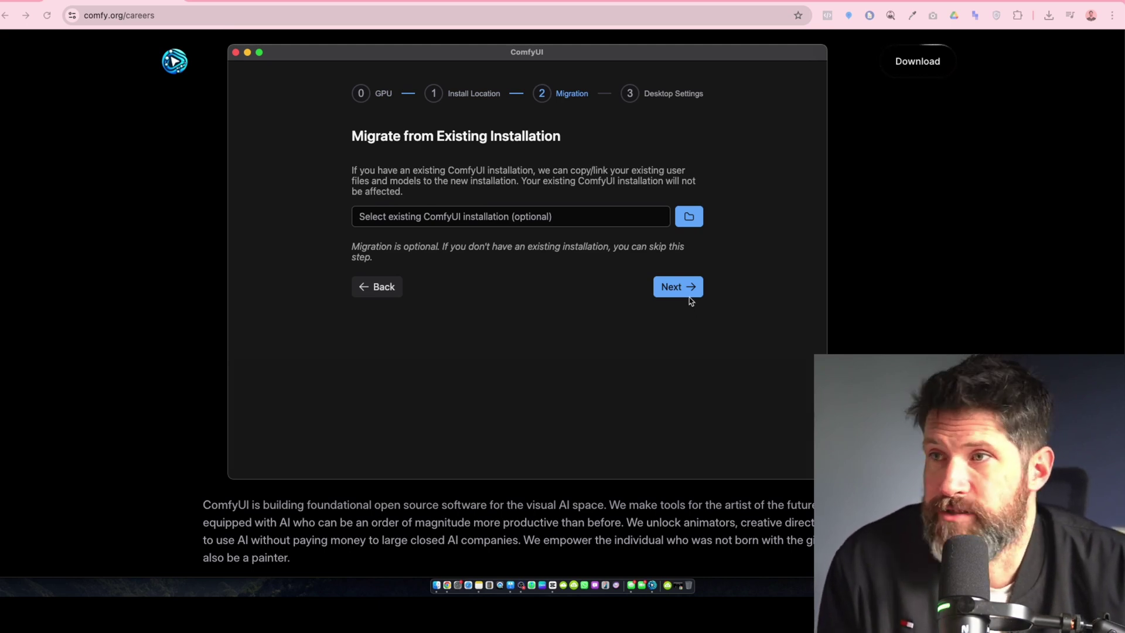
pyautogui.click(689, 296)
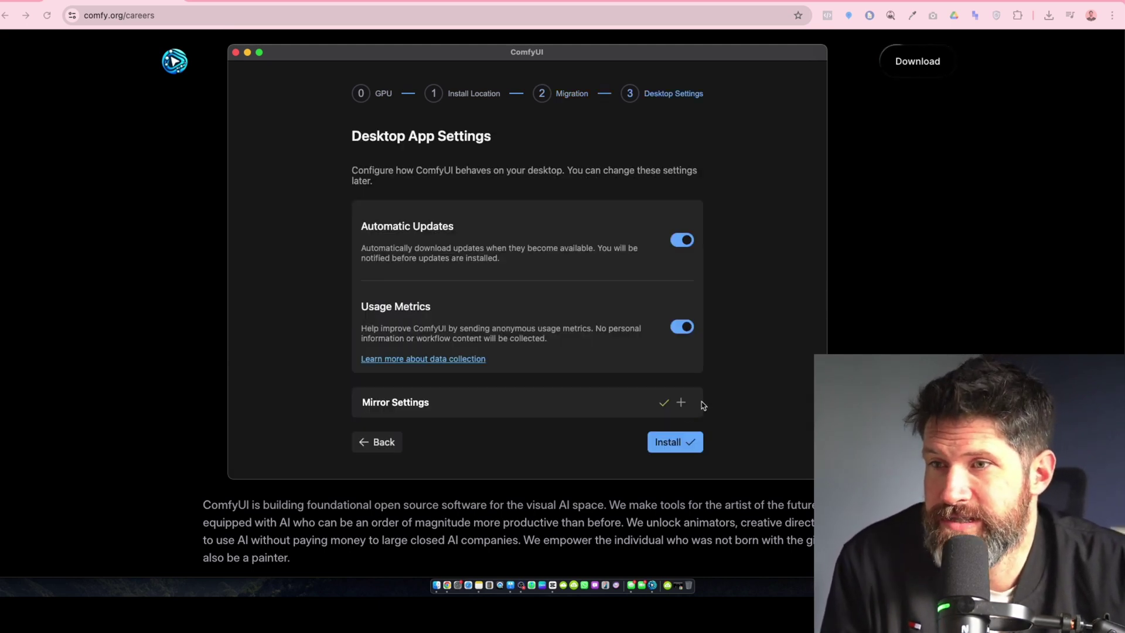
pyautogui.click(680, 447)
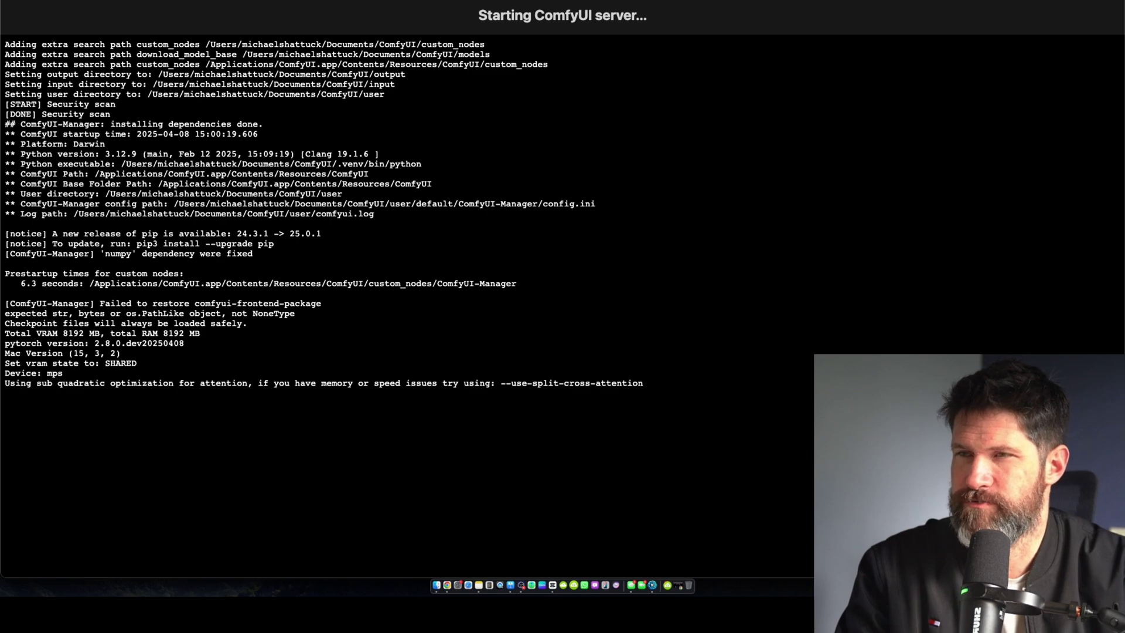
pyautogui.moveTo(1124, 577)
pyautogui.mouseDown()
pyautogui.moveTo(820, 512)
pyautogui.moveTo(406, 510)
pyautogui.moveTo(1124, 577)
pyautogui.mouseUp()
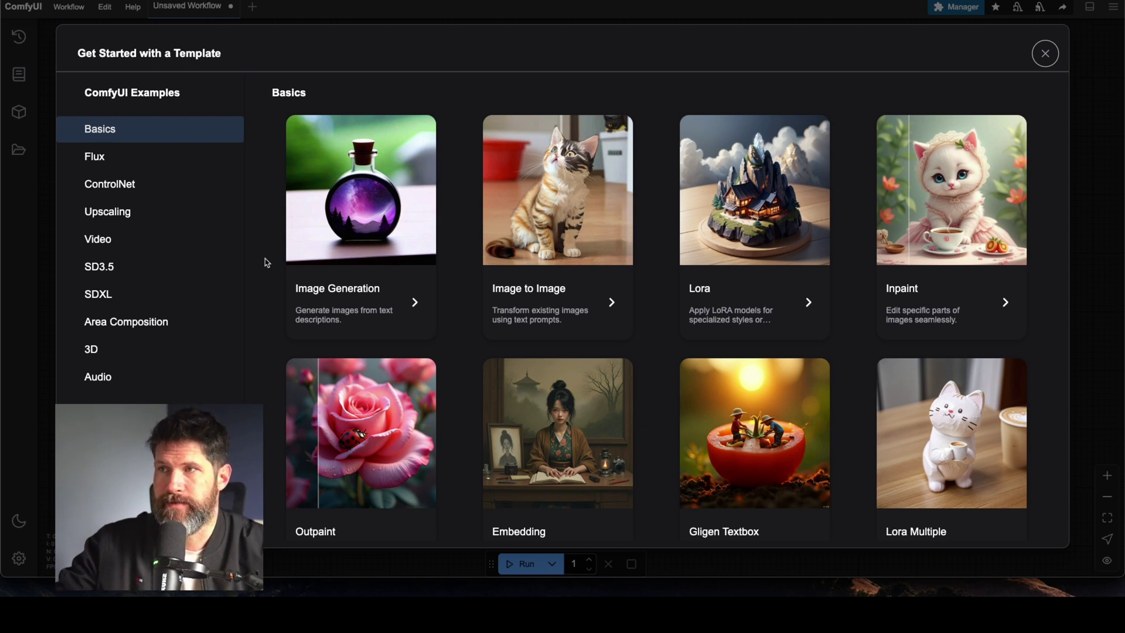
# Look through the Basics example templates and load the Image Generation template
pyautogui.scroll(-1, 267, 263)
pyautogui.scroll(-1, 266, 263)
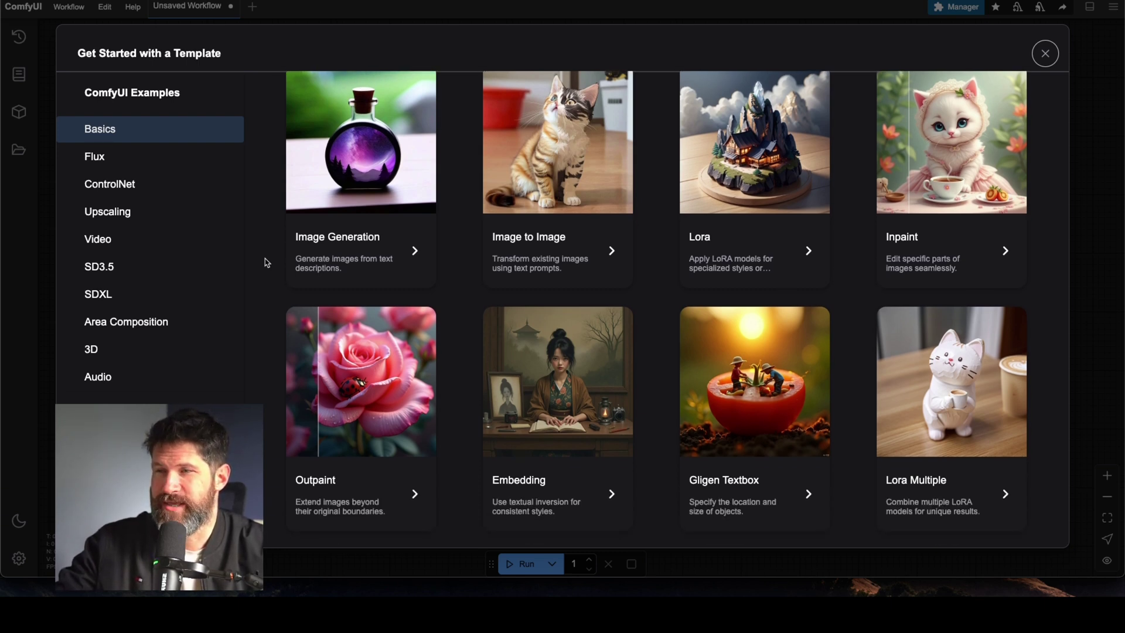
pyautogui.scroll(1, 267, 262)
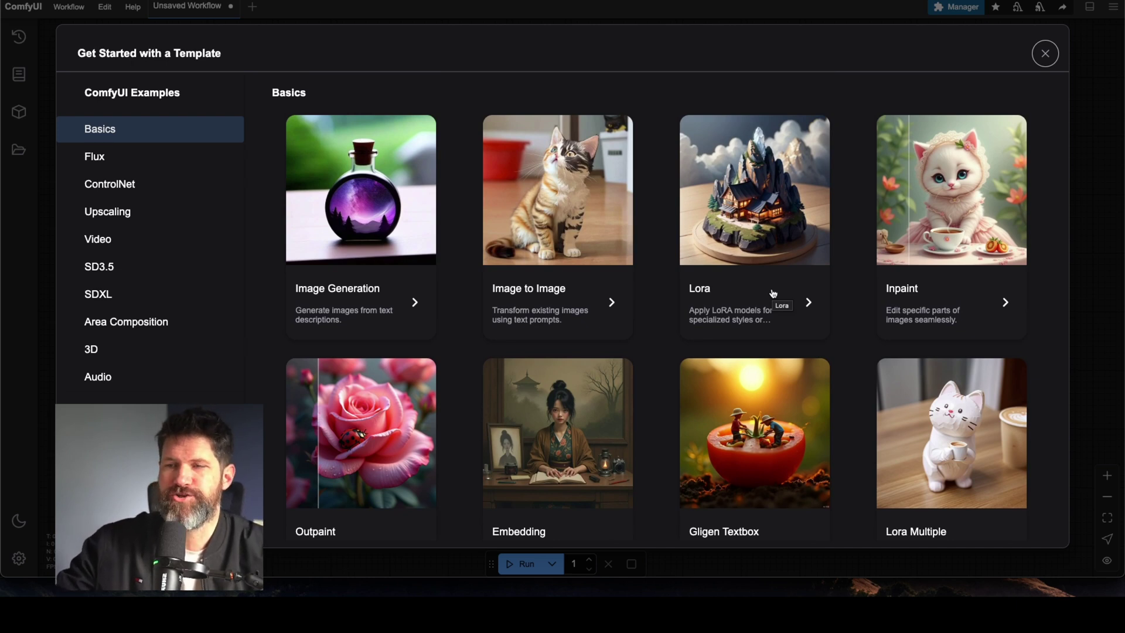
pyautogui.scroll(-1, 774, 293)
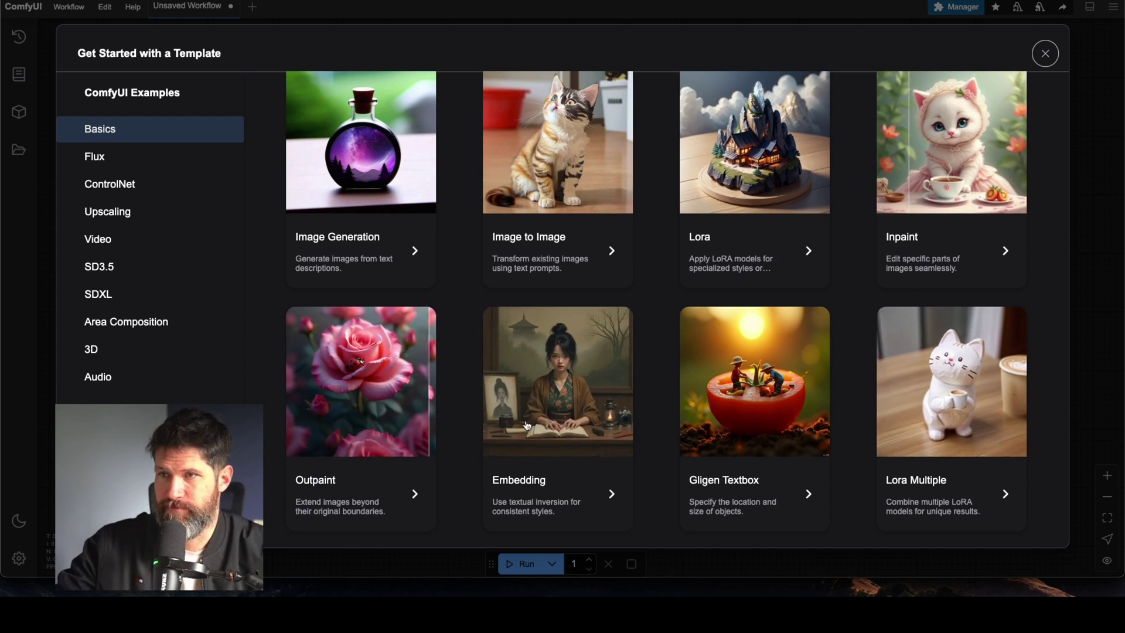
pyautogui.scroll(1, 526, 425)
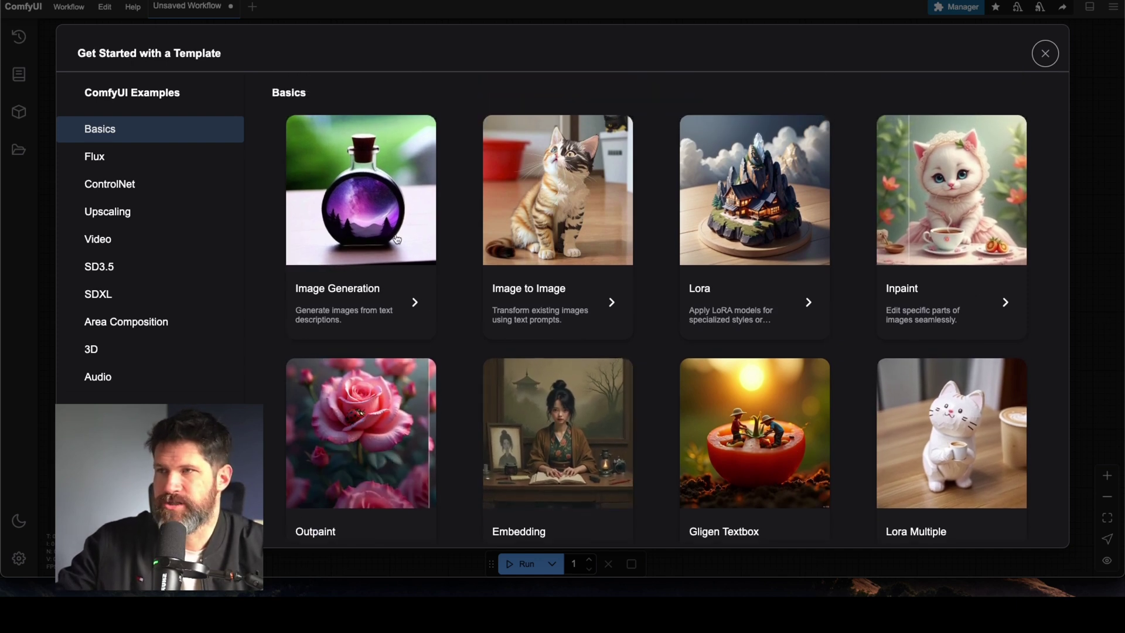
pyautogui.click(396, 239)
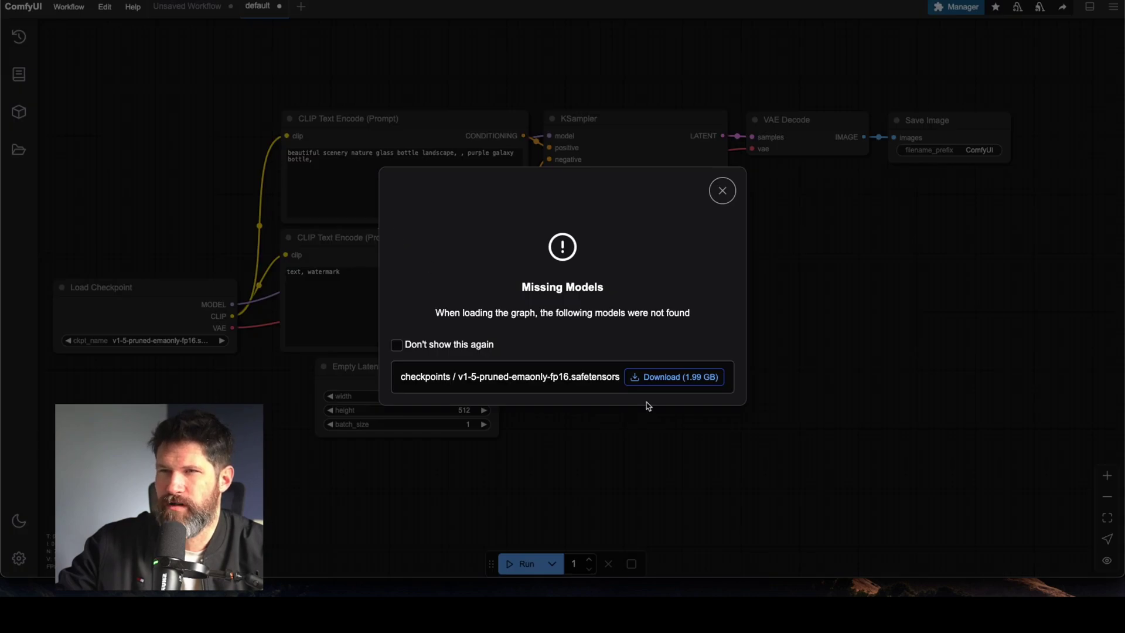
# Download the missing v1-5-pruned-emaonly-fp16.safetensors checkpoint and close the missing models notice
pyautogui.click(686, 383)
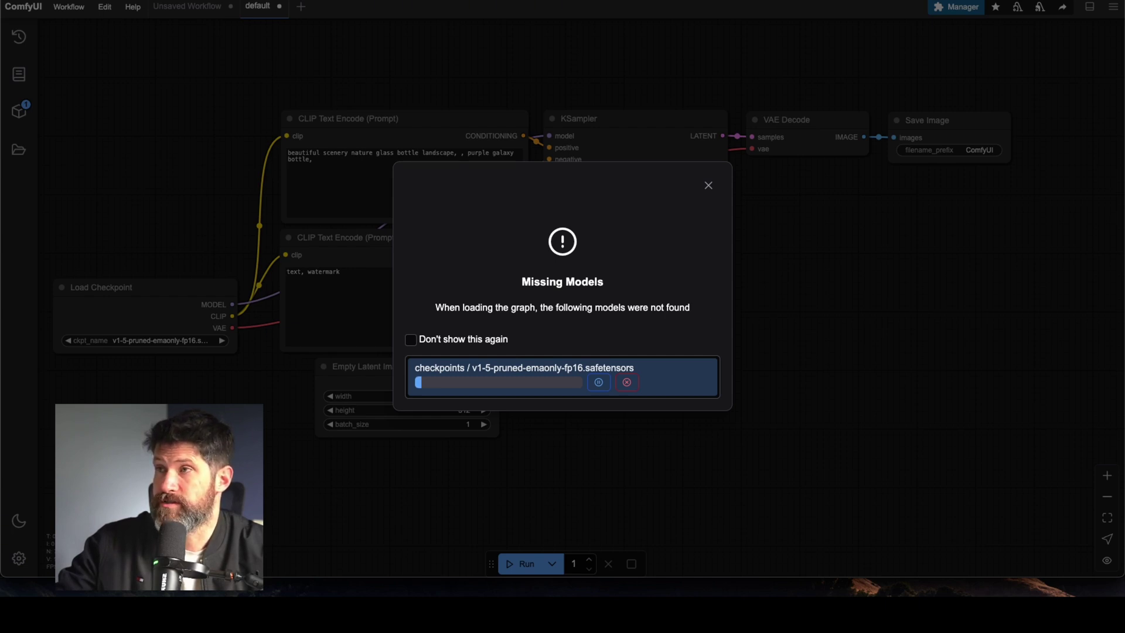
pyautogui.press('F11')
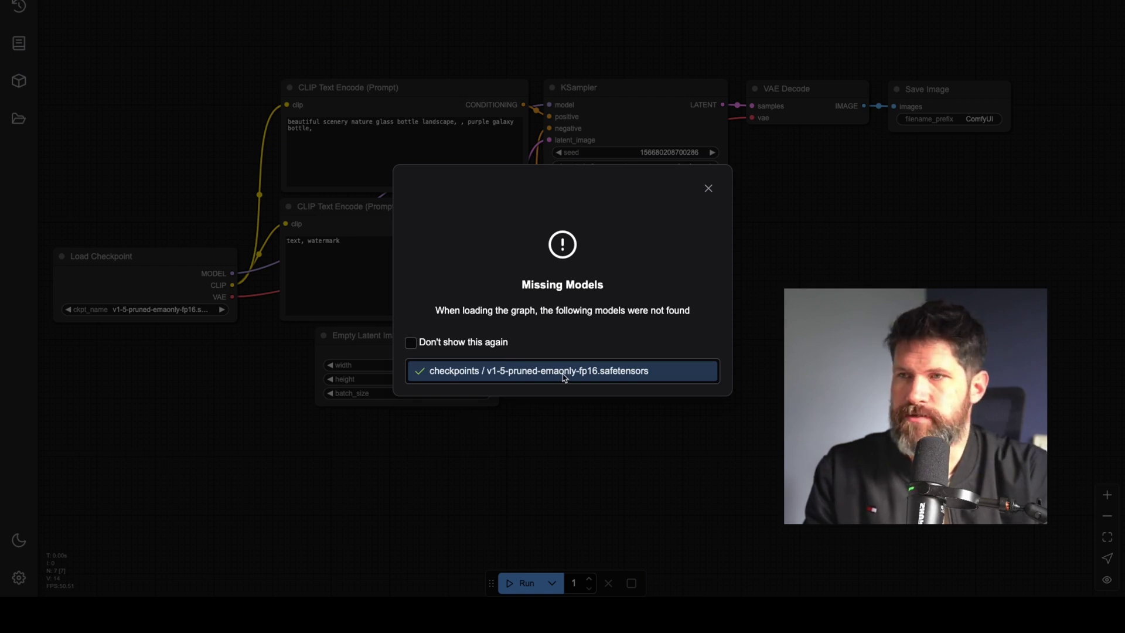
pyautogui.click(709, 190)
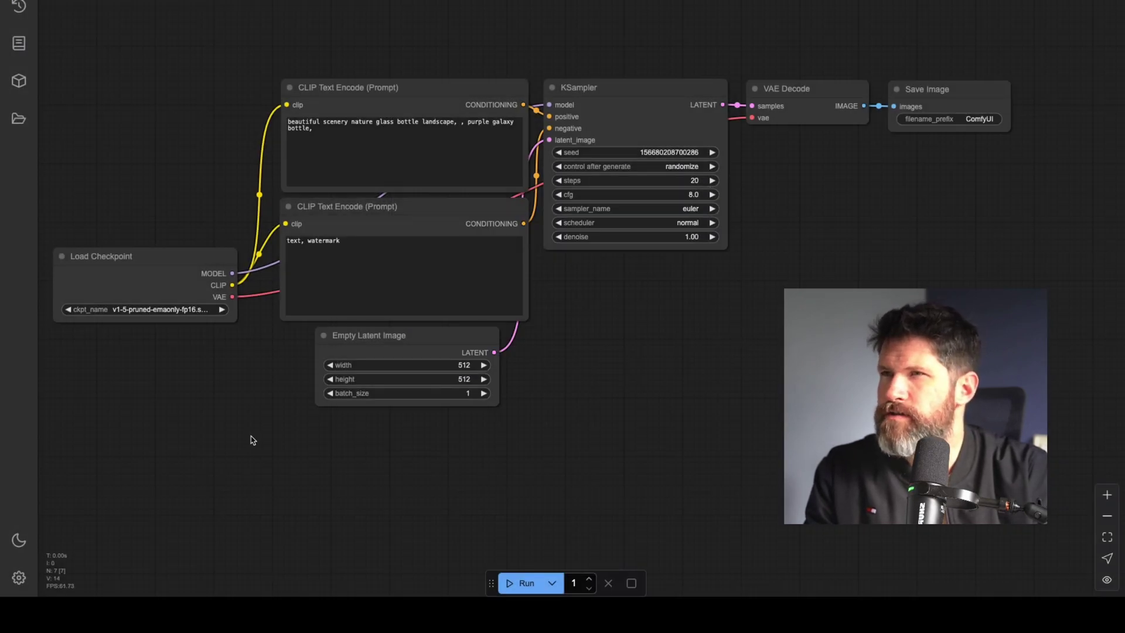
# Examine the template's node graph, including the two prompt nodes, the checkpoint loader and the KSampler's inputs and settings
pyautogui.scroll(4, 267, 337)
pyautogui.scroll(-2, 268, 338)
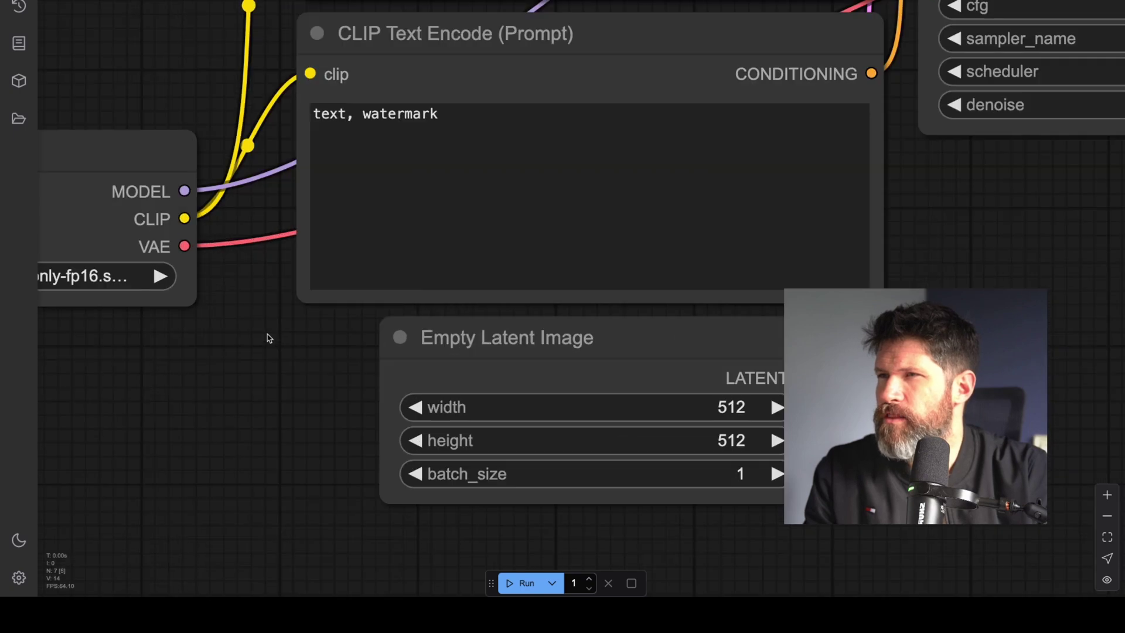
pyautogui.scroll(6, 267, 339)
pyautogui.scroll(-9, 267, 338)
pyautogui.scroll(-5, 269, 338)
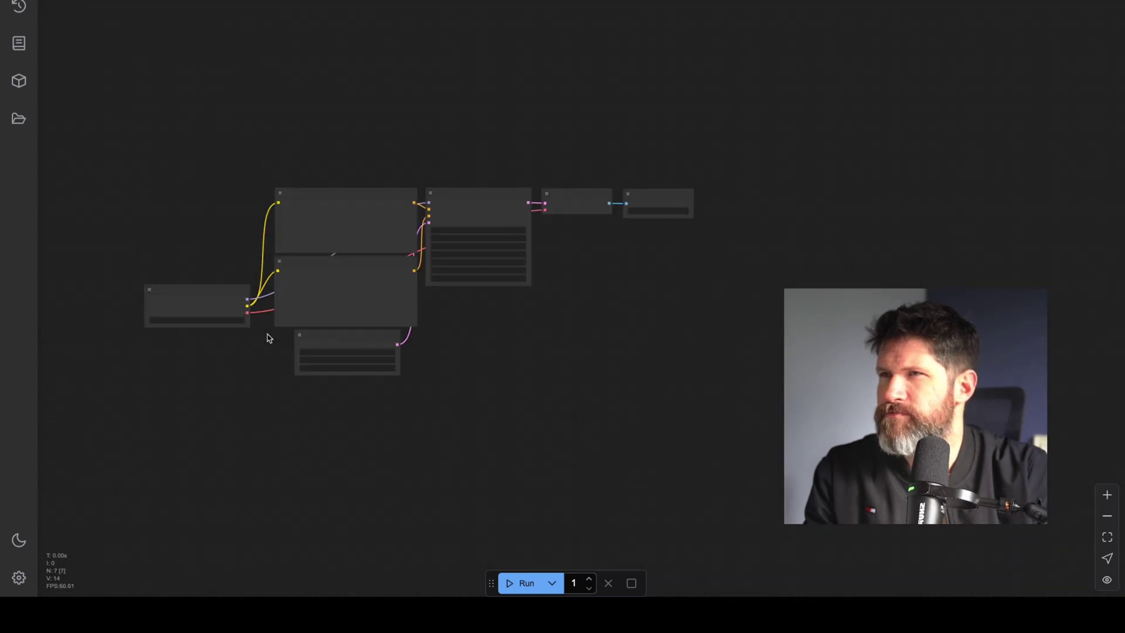
pyautogui.scroll(12, 269, 338)
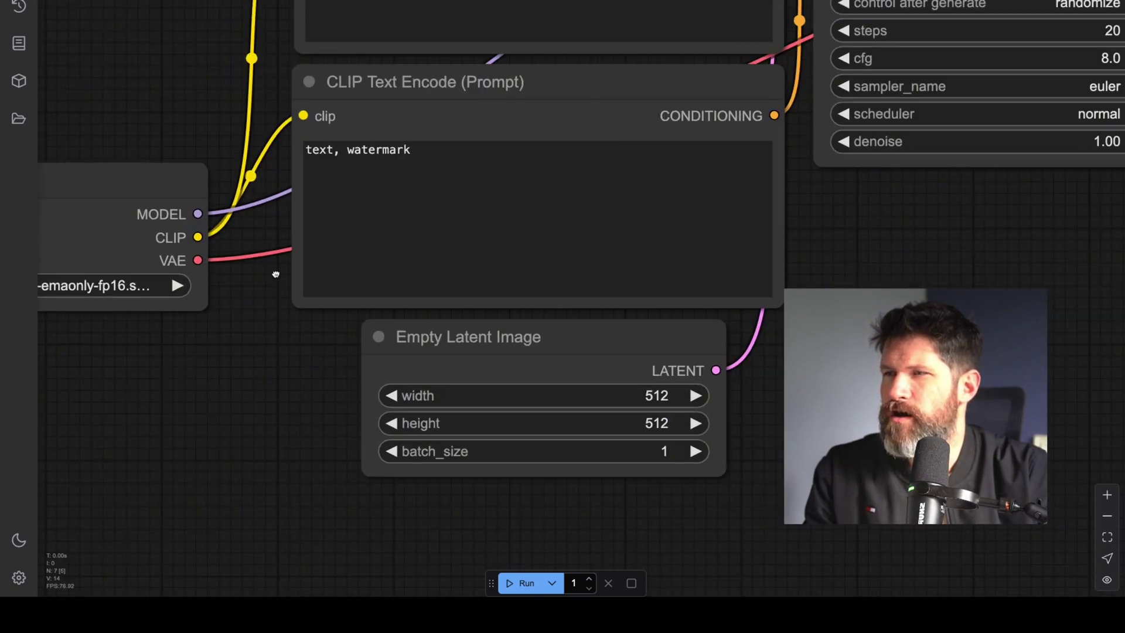
pyautogui.moveTo(284, 277); pyautogui.dragTo(232, 489)
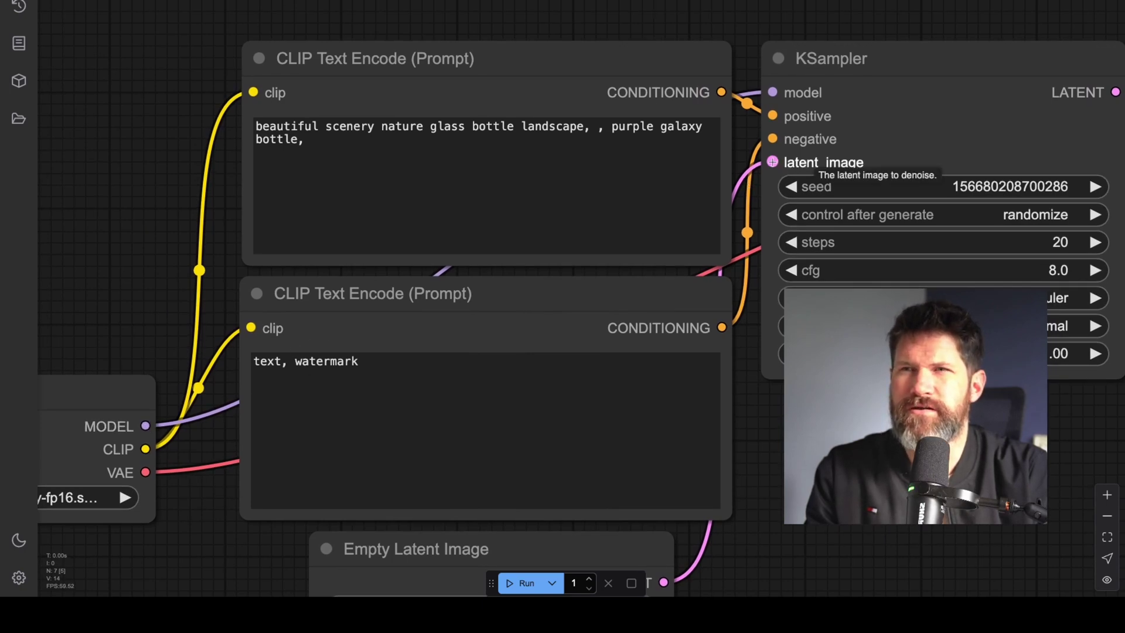
pyautogui.scroll(-10, 789, 94)
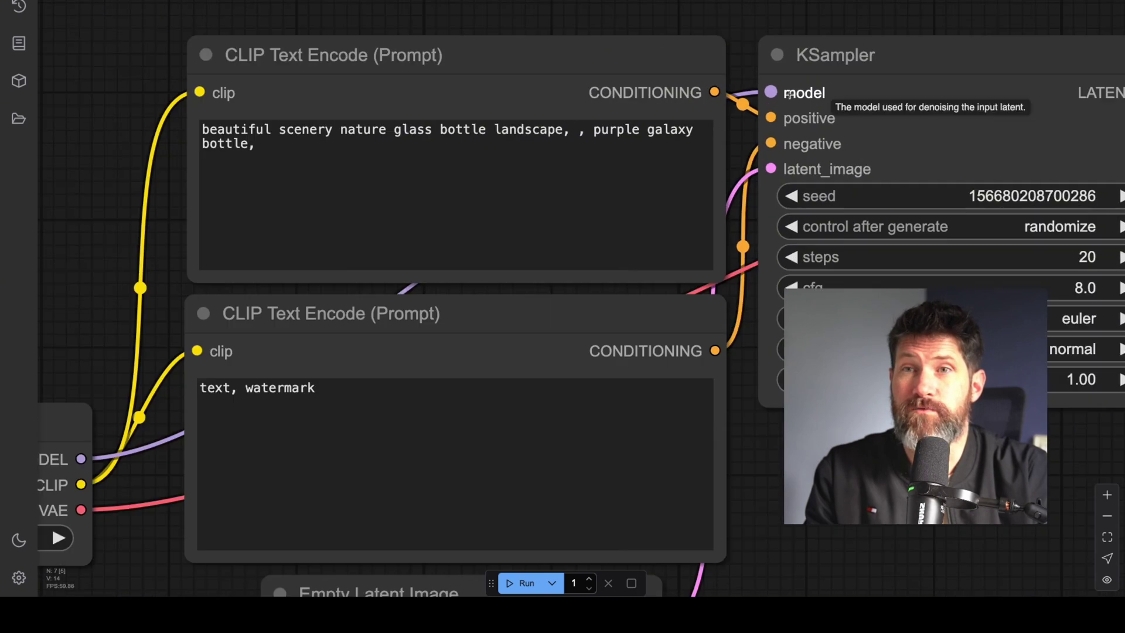
pyautogui.scroll(6, 789, 94)
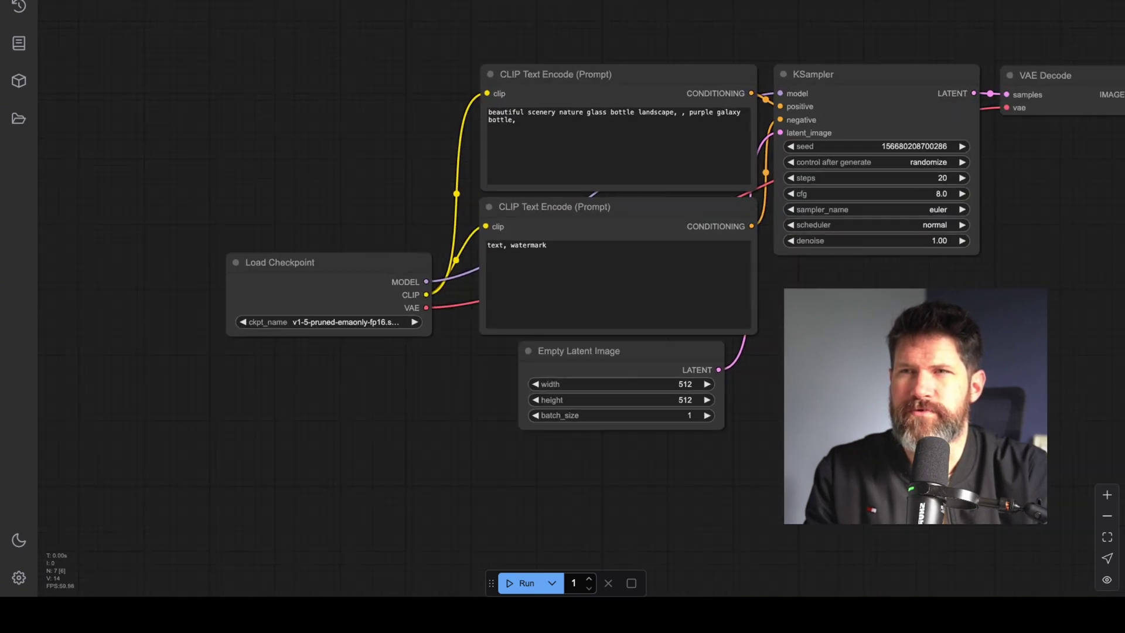
pyautogui.moveTo(818, 327); pyautogui.dragTo(666, 364)
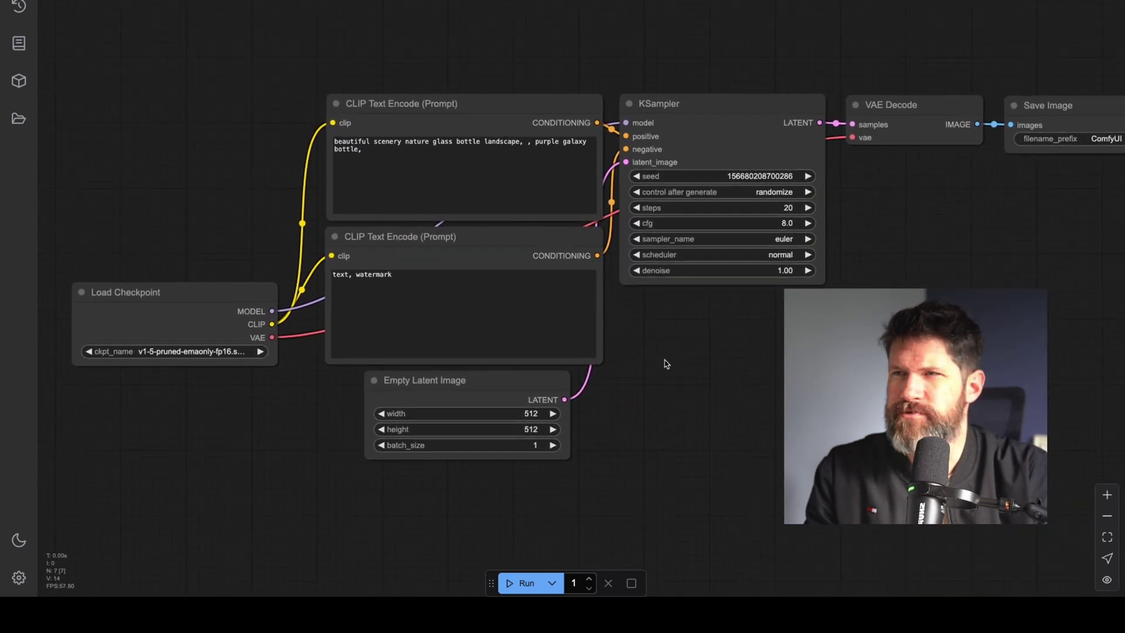
# Queue the image generation workflow twice and follow its execution from Load Checkpoint to KSampler
pyautogui.click(514, 583)
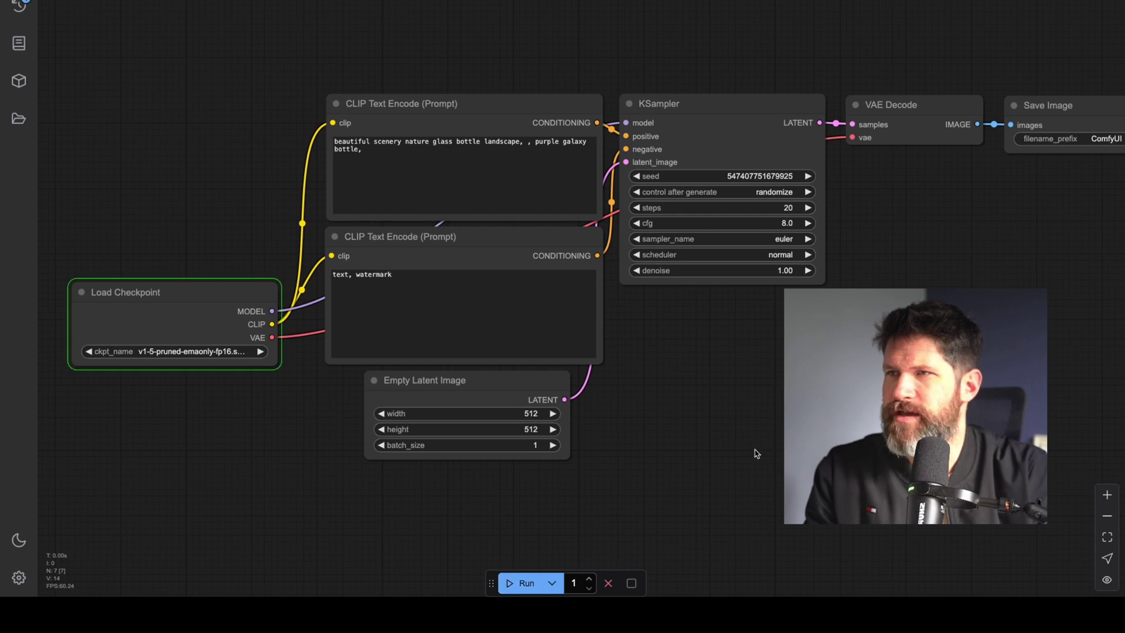
pyautogui.moveTo(896, 469); pyautogui.dragTo(828, 468)
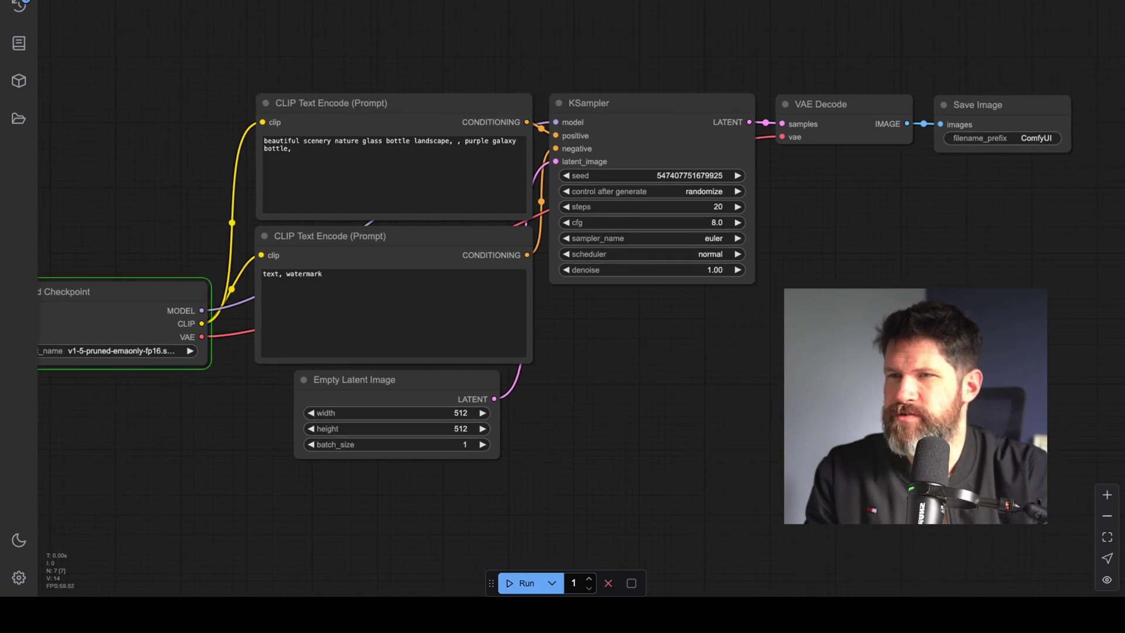
pyautogui.click(511, 586)
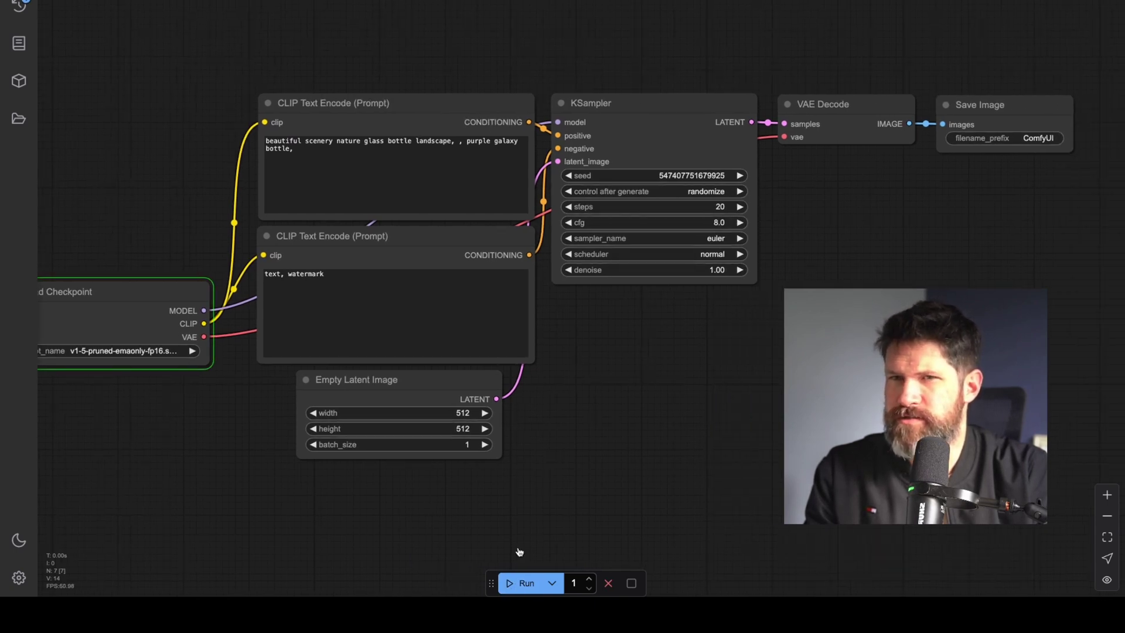
pyautogui.moveTo(333, 512); pyautogui.dragTo(423, 504)
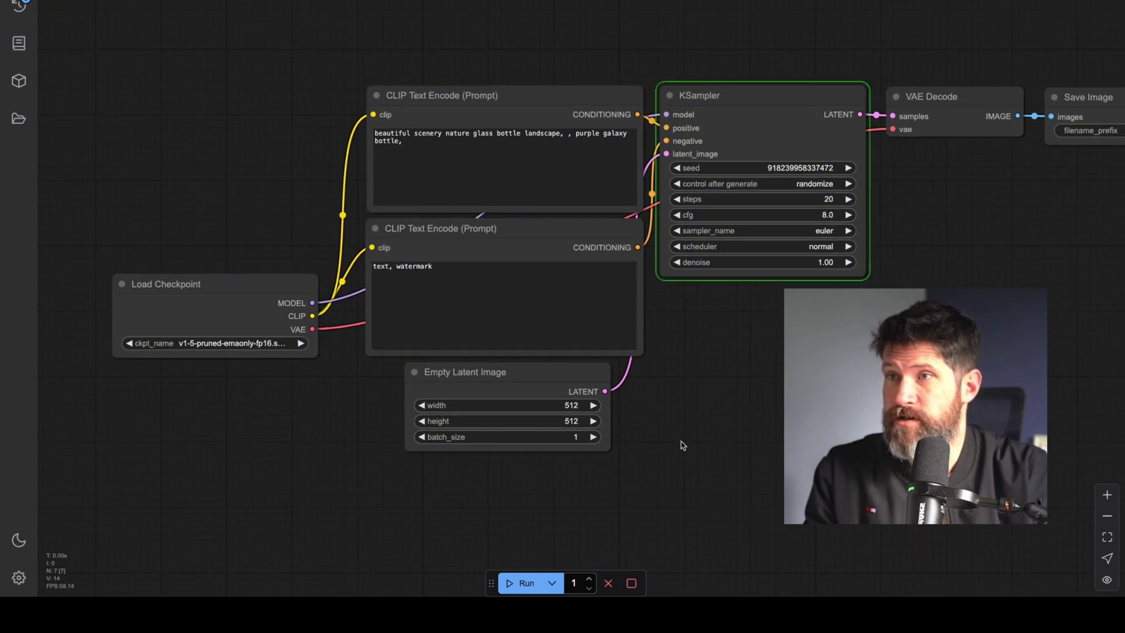
pyautogui.moveTo(783, 440); pyautogui.dragTo(558, 423)
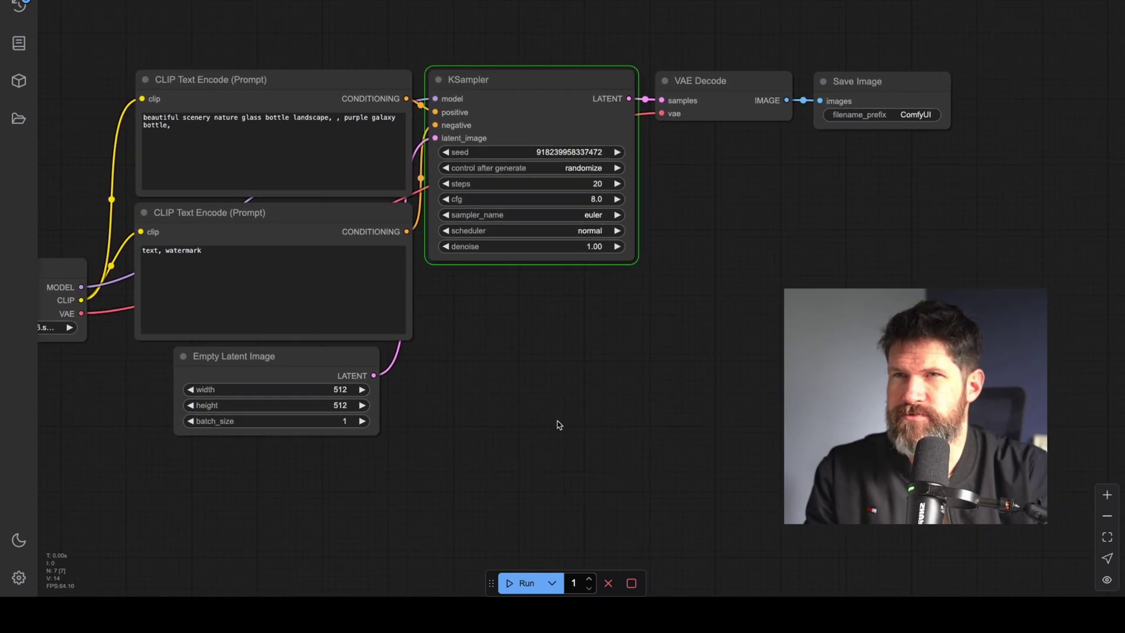
pyautogui.moveTo(547, 288); pyautogui.dragTo(504, 297)
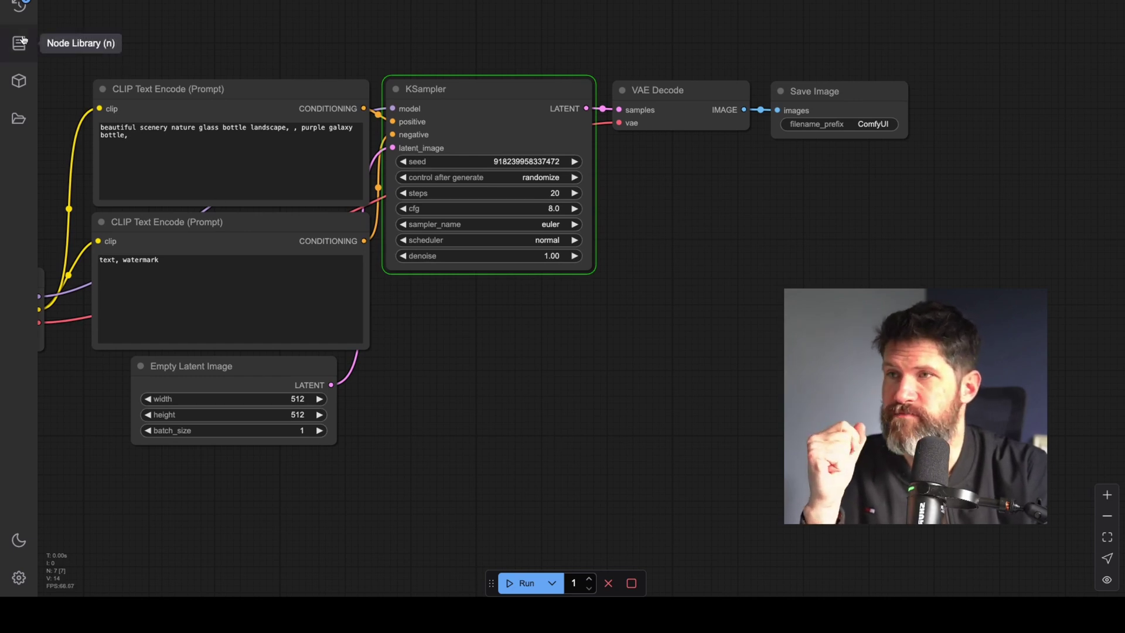
# Open the model library, set the run mode to Run (Instant) and queue the workflow
pyautogui.click(20, 85)
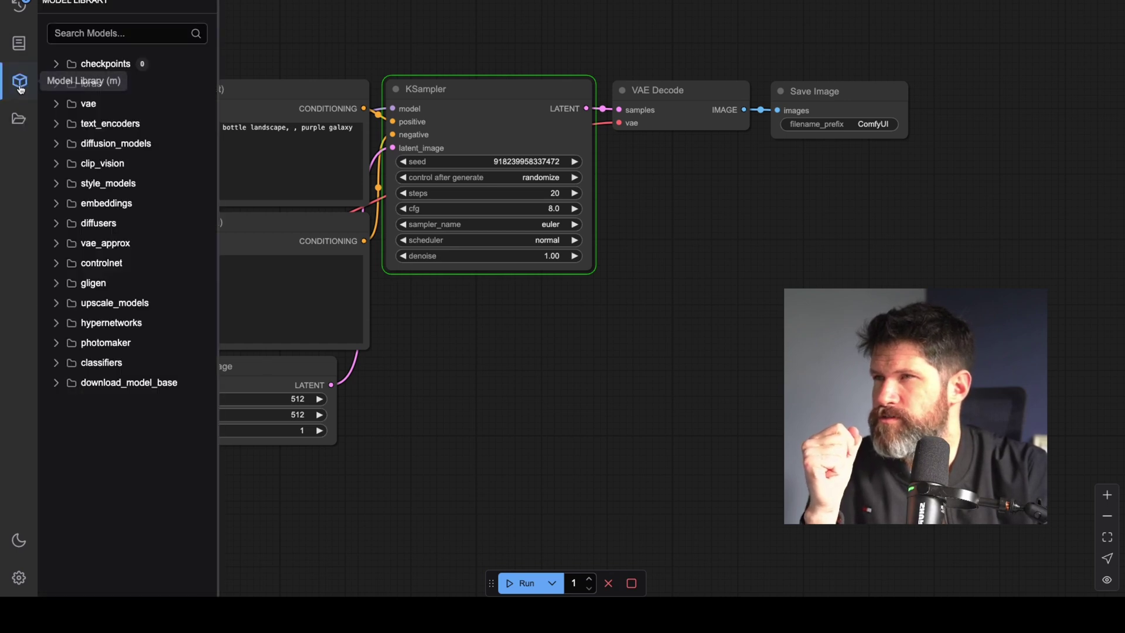
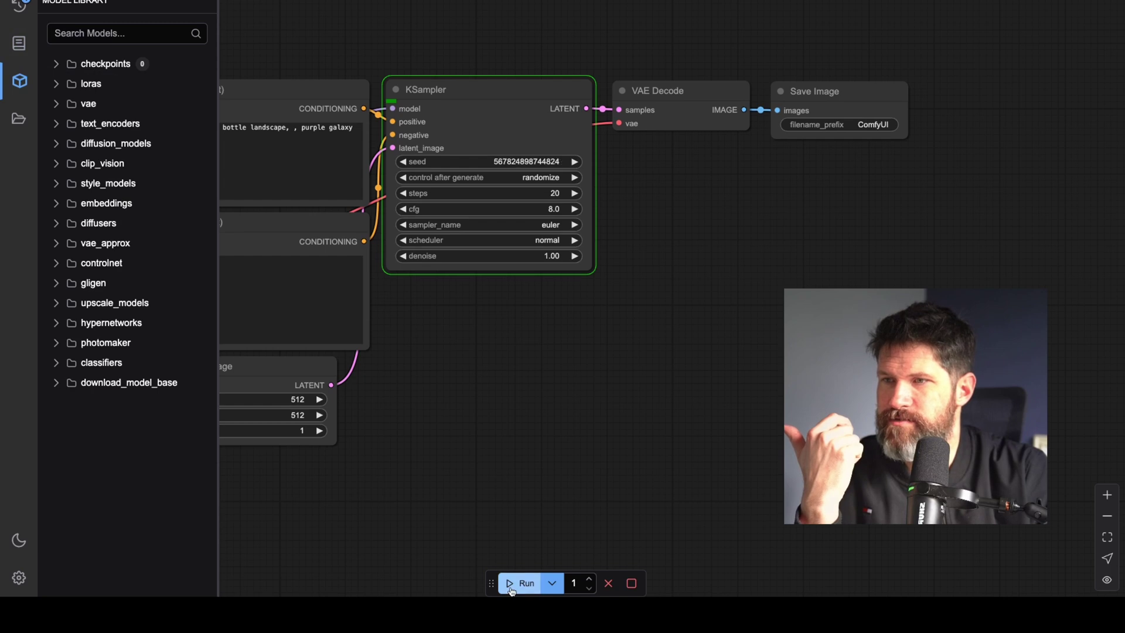
pyautogui.click(554, 583)
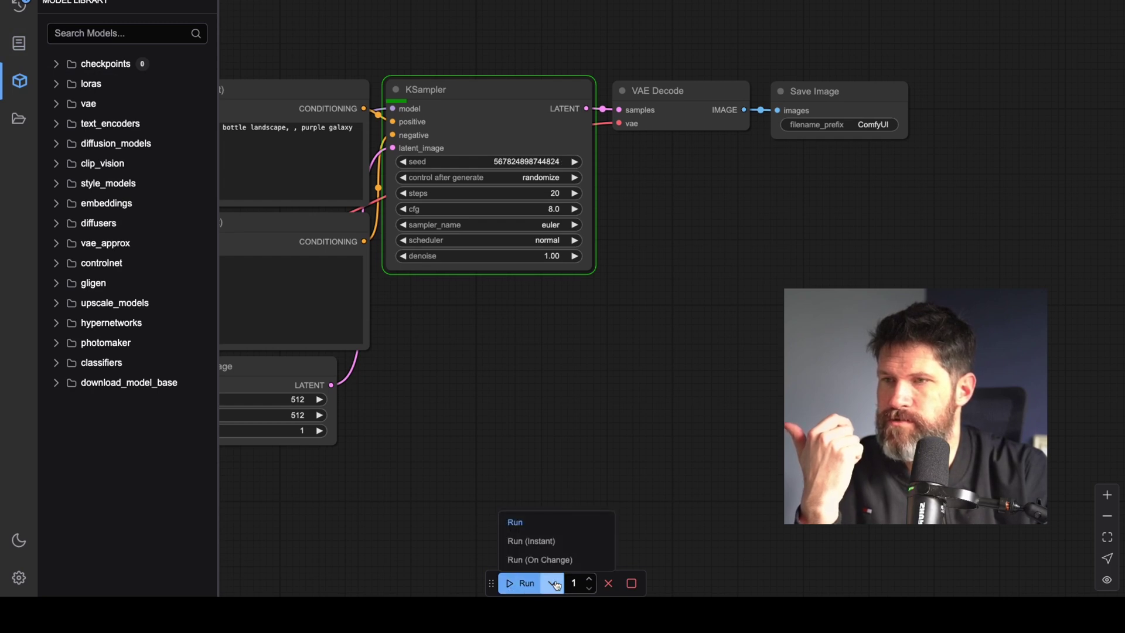
pyautogui.click(547, 542)
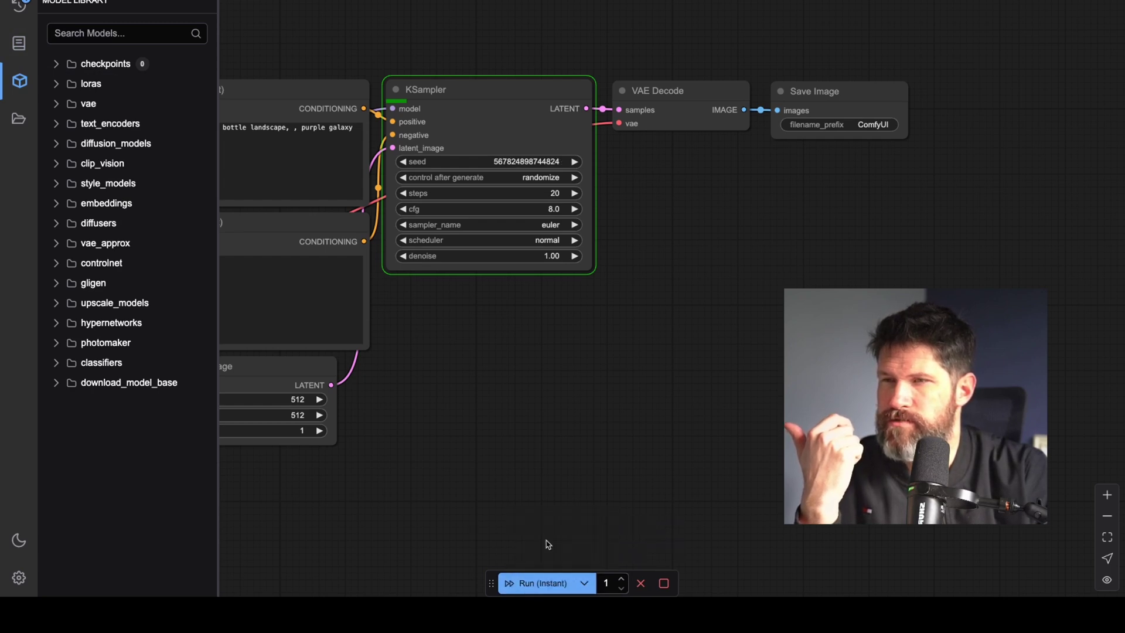
pyautogui.click(521, 586)
# Check the queue of pending generations and look at the node library's categories
pyautogui.moveTo(439, 466); pyautogui.dragTo(885, 428)
pyautogui.moveTo(887, 476); pyautogui.dragTo(568, 479)
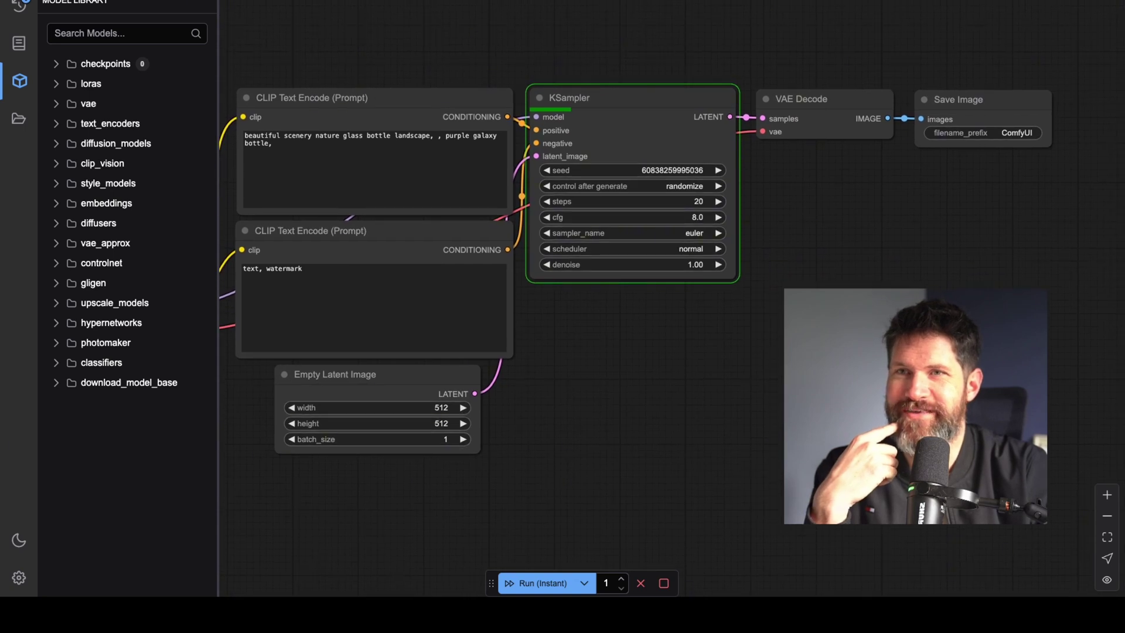
pyautogui.click(653, 148)
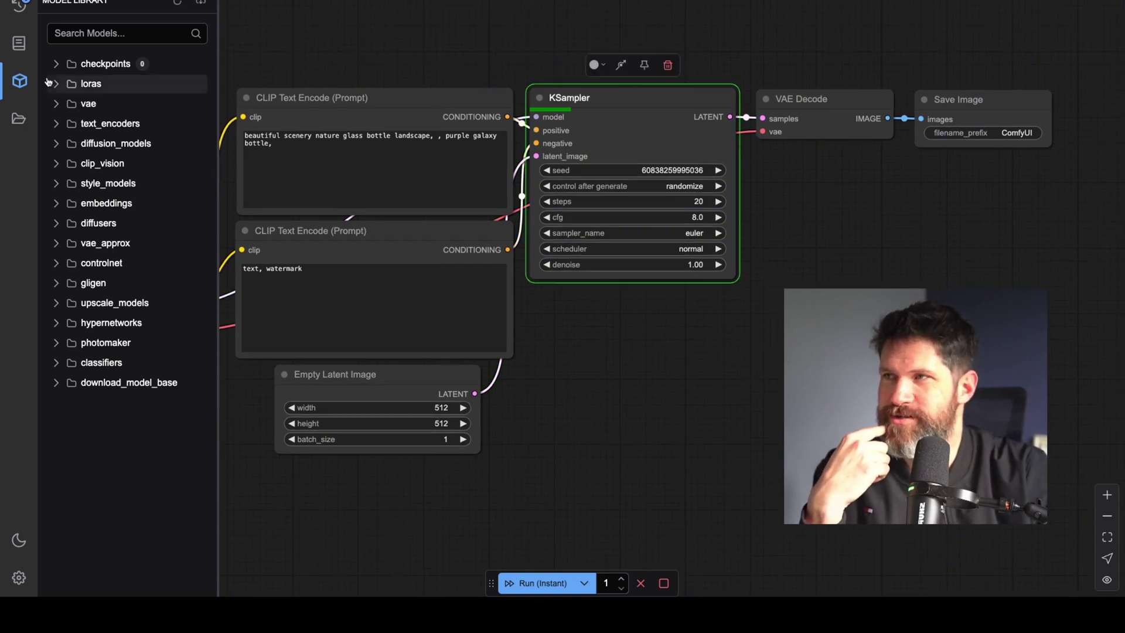
pyautogui.click(20, 8)
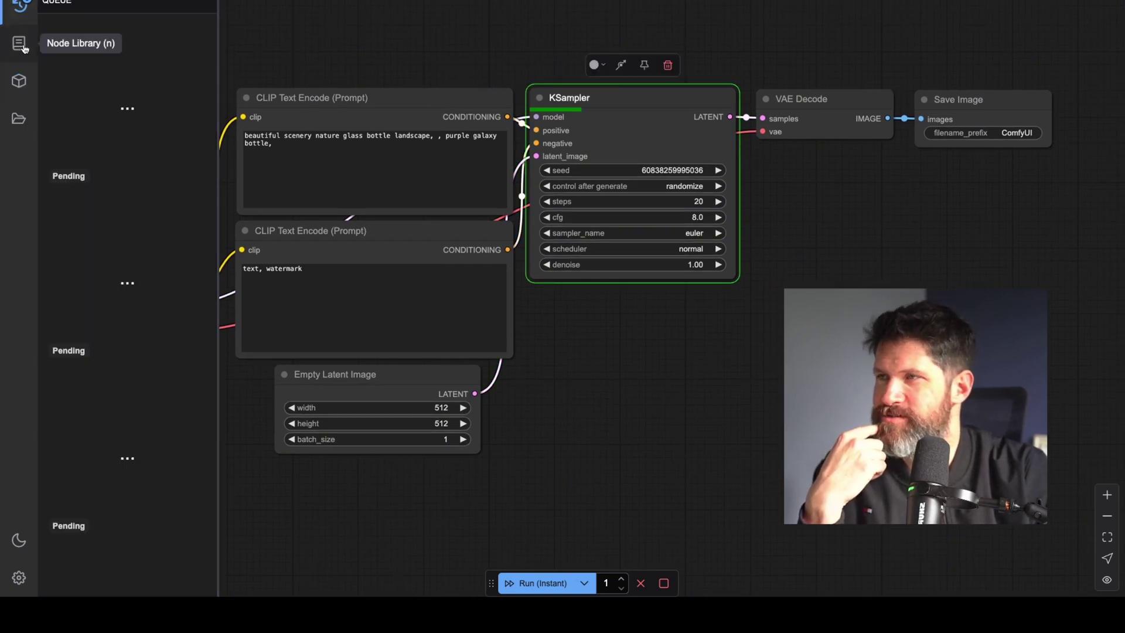
pyautogui.click(20, 44)
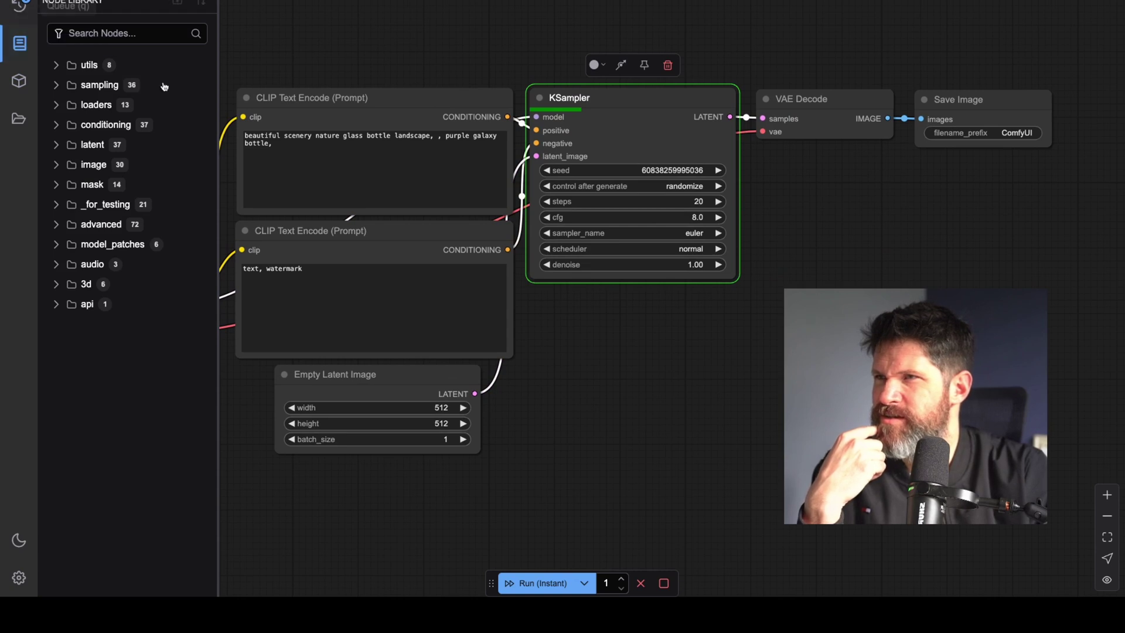
# Remove the trailing comma after "purple galaxy bottle" in the positive prompt
pyautogui.click(295, 142)
pyautogui.hotkey('shift', 'Left')
pyautogui.press('BackSpace')
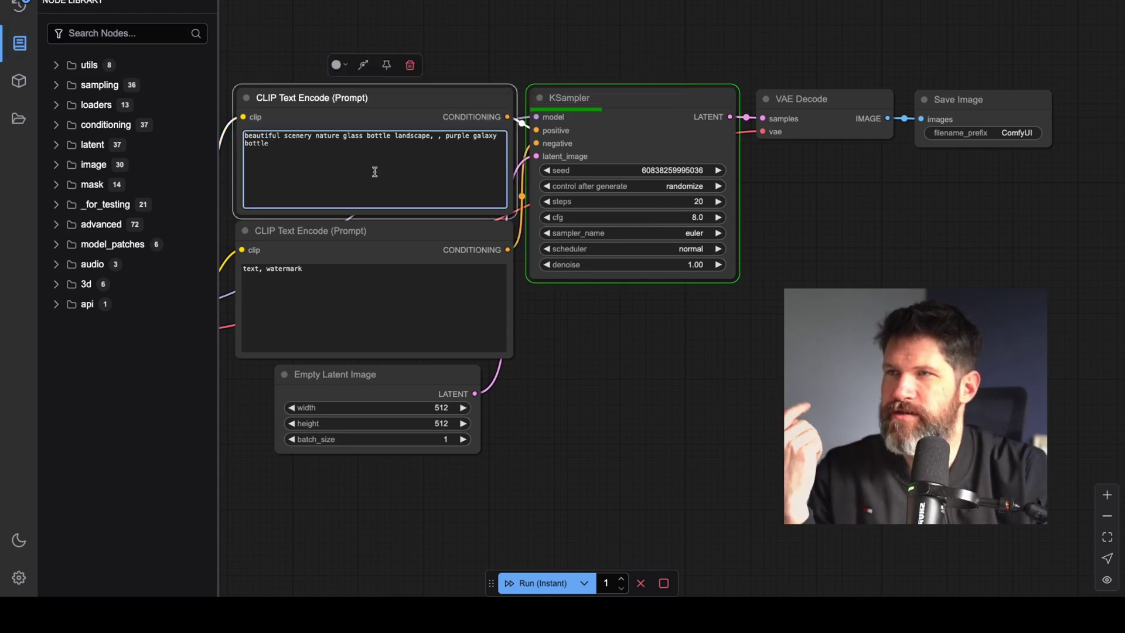
# Clear the pending tasks and queue the workflow once in normal Run mode
pyautogui.moveTo(516, 522); pyautogui.dragTo(772, 512)
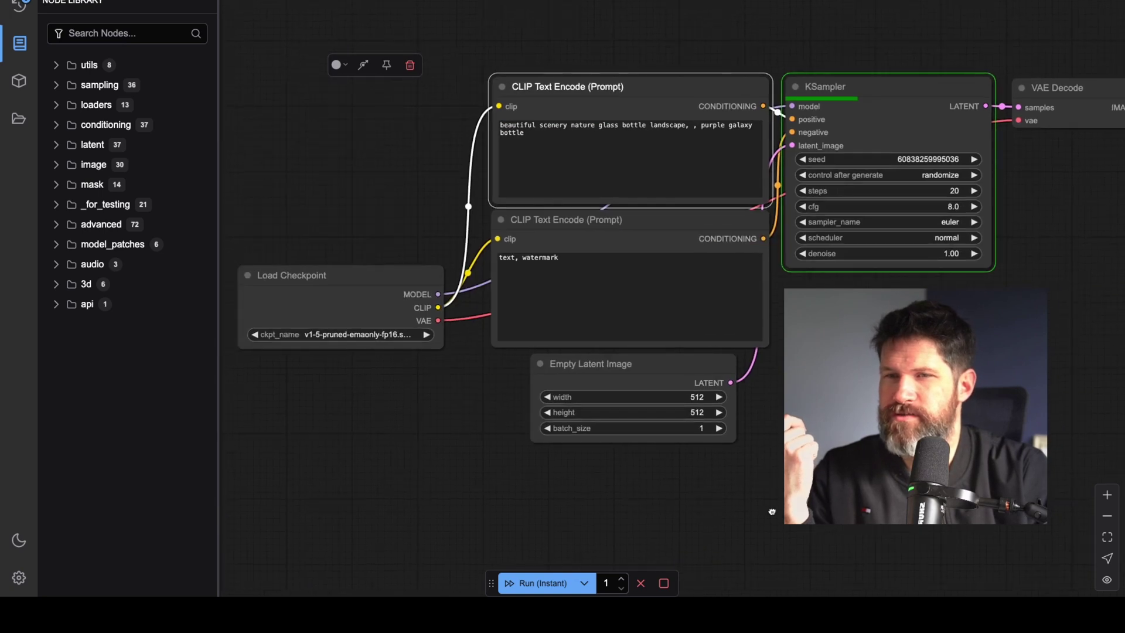
pyautogui.click(665, 585)
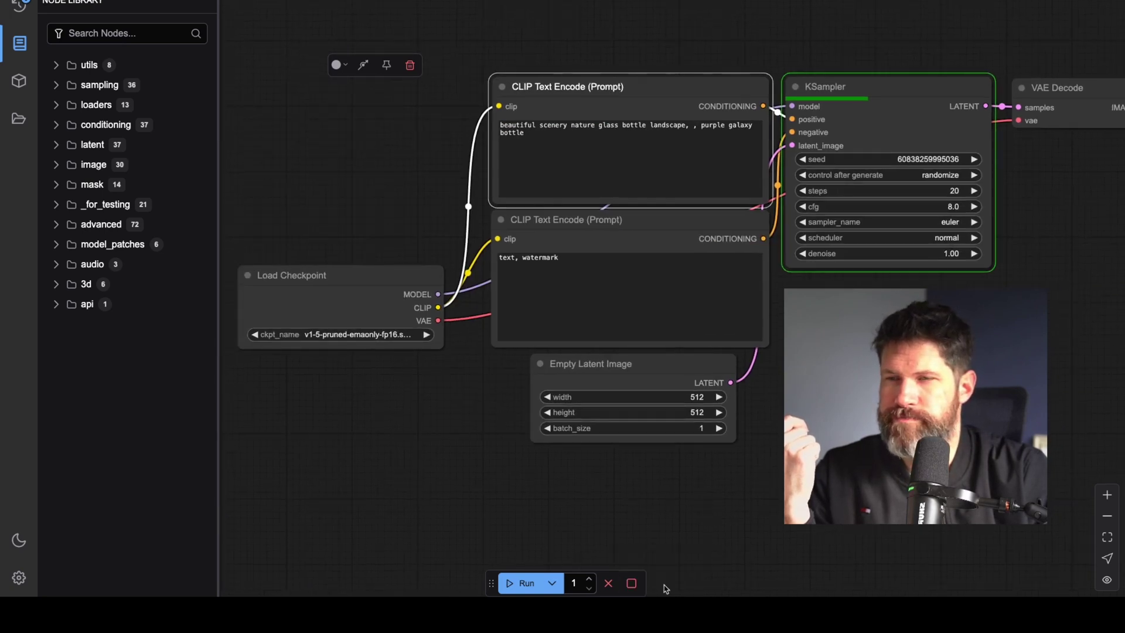
pyautogui.click(511, 583)
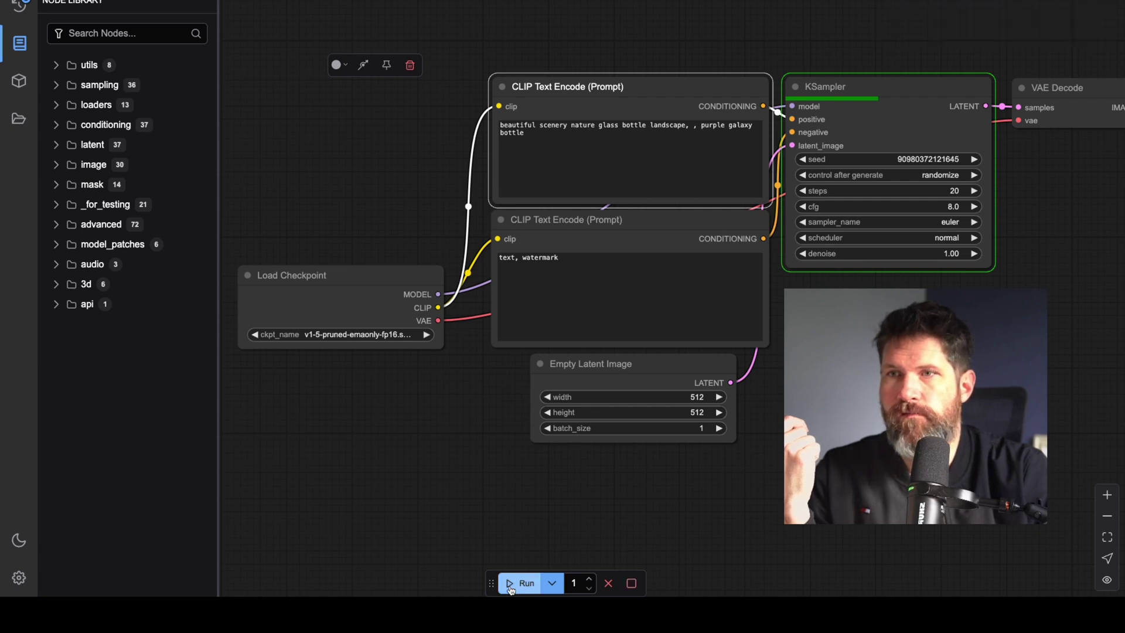
# Follow the execution through the KSampler's sampling progress and the VAE Decode node to Save Image
pyautogui.scroll(3, 923, 323)
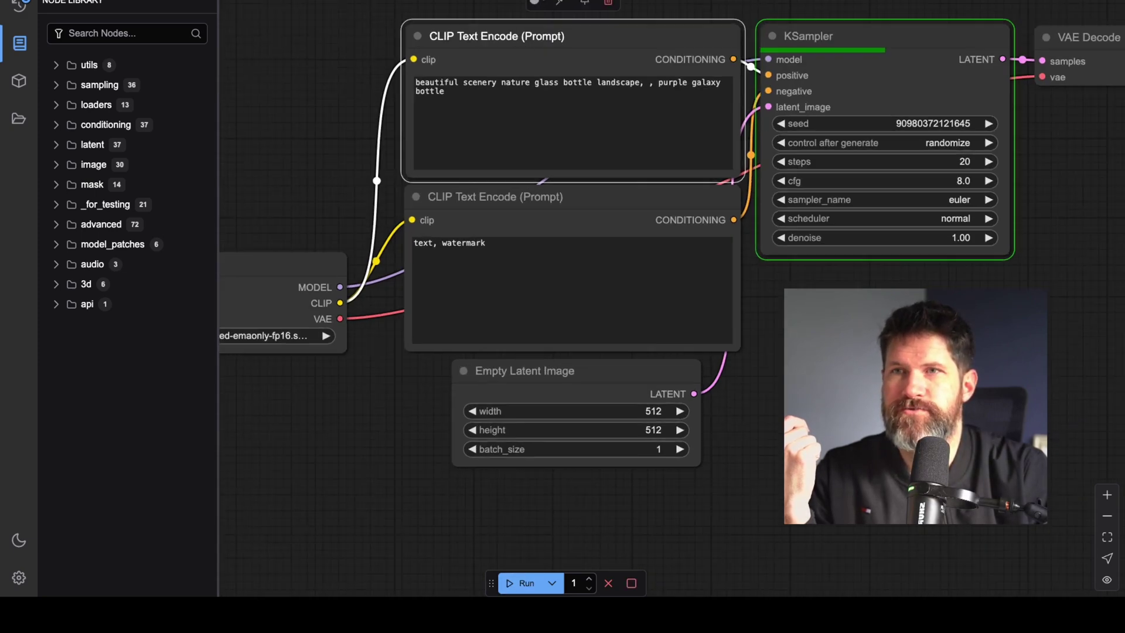
pyautogui.moveTo(906, 329); pyautogui.dragTo(728, 463)
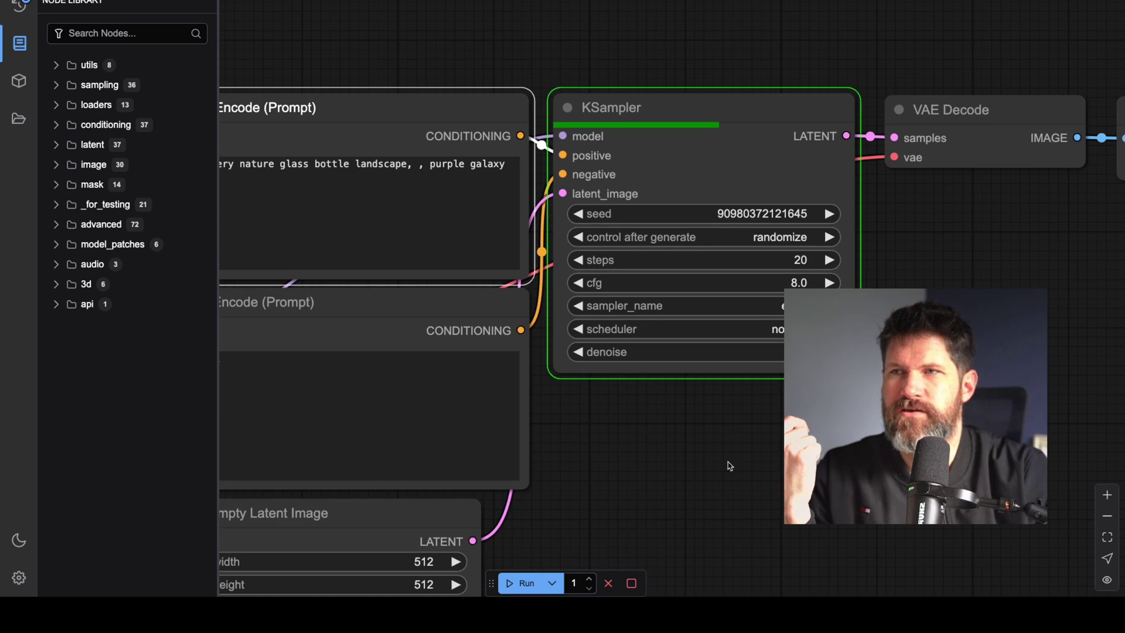
pyautogui.scroll(-8, 729, 466)
pyautogui.scroll(11, 729, 466)
pyautogui.moveTo(1044, 303); pyautogui.dragTo(879, 469)
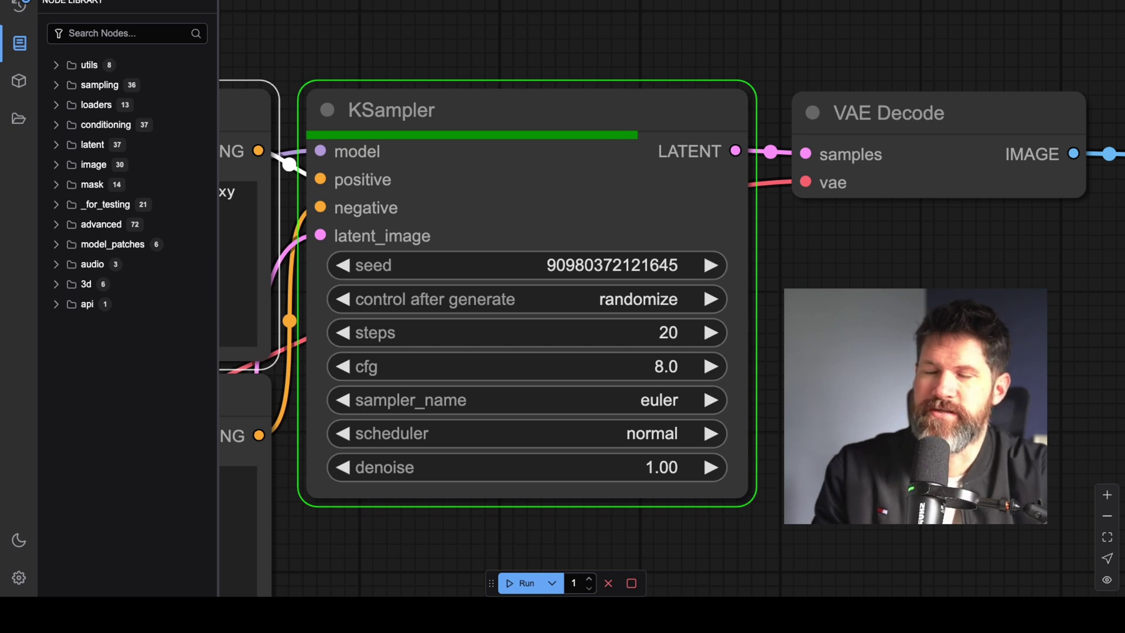
pyautogui.scroll(-12, 795, 320)
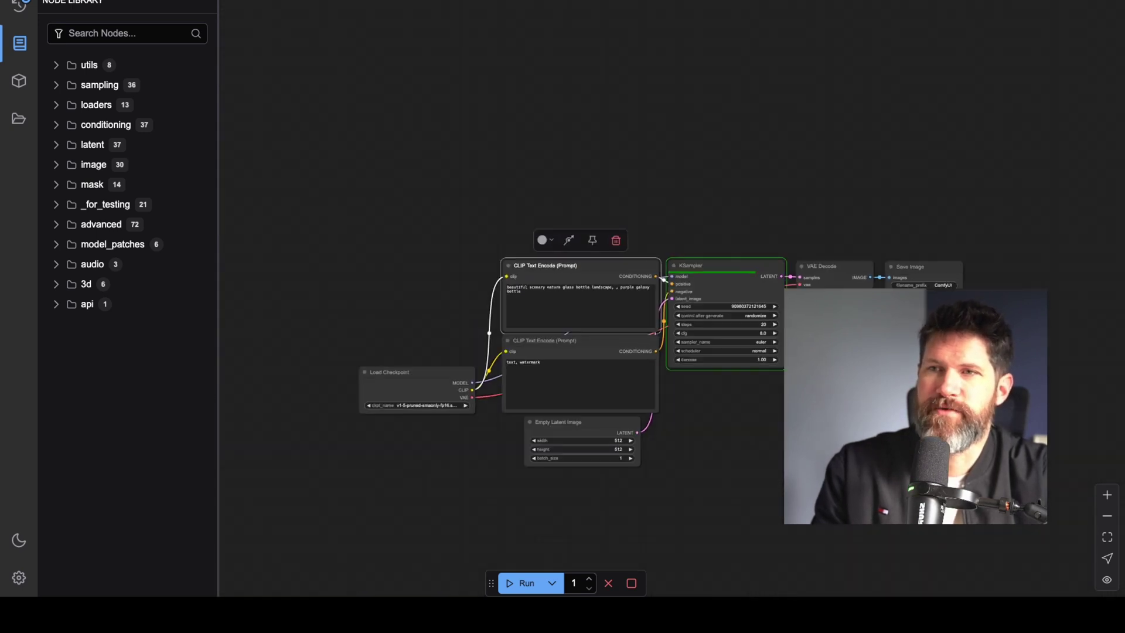
pyautogui.scroll(12, 788, 317)
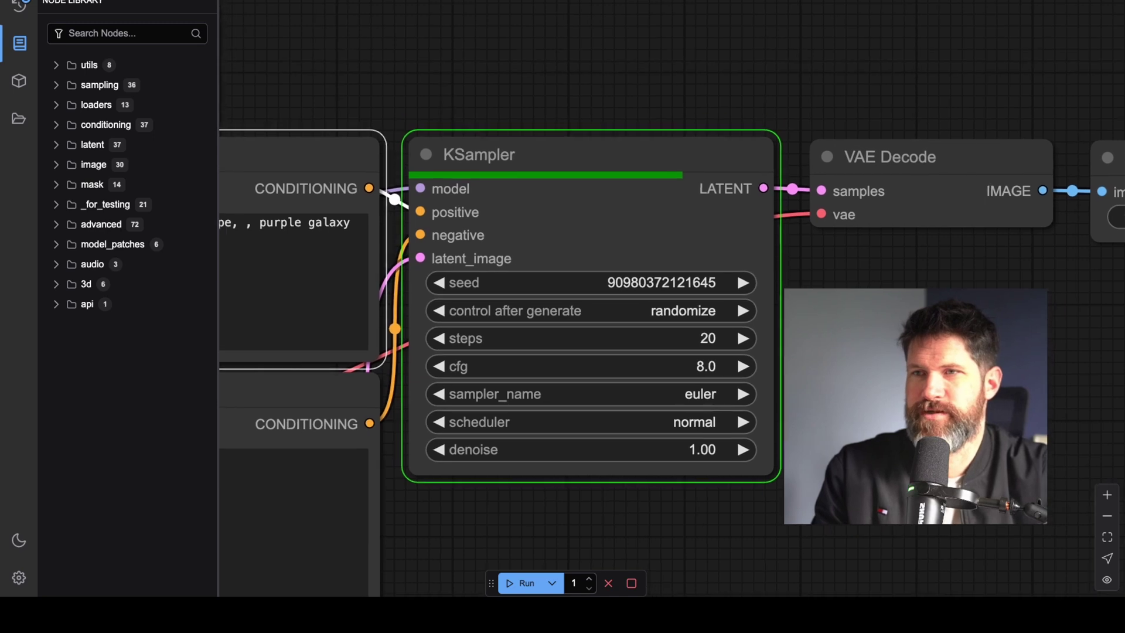
pyautogui.moveTo(814, 318); pyautogui.dragTo(647, 308)
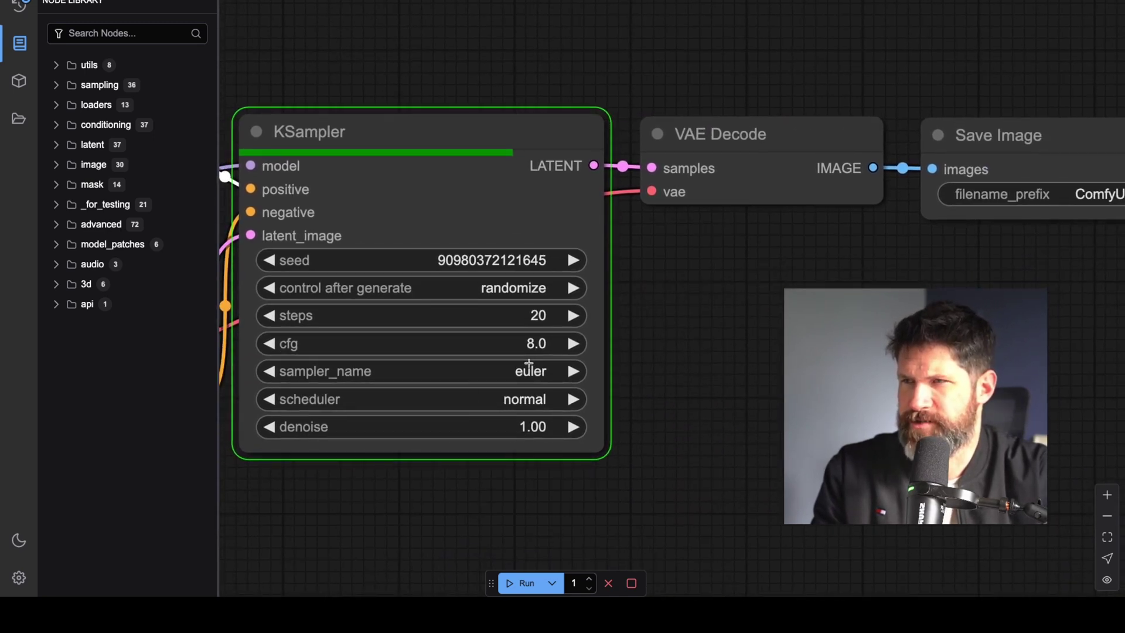
pyautogui.moveTo(658, 313); pyautogui.dragTo(791, 350)
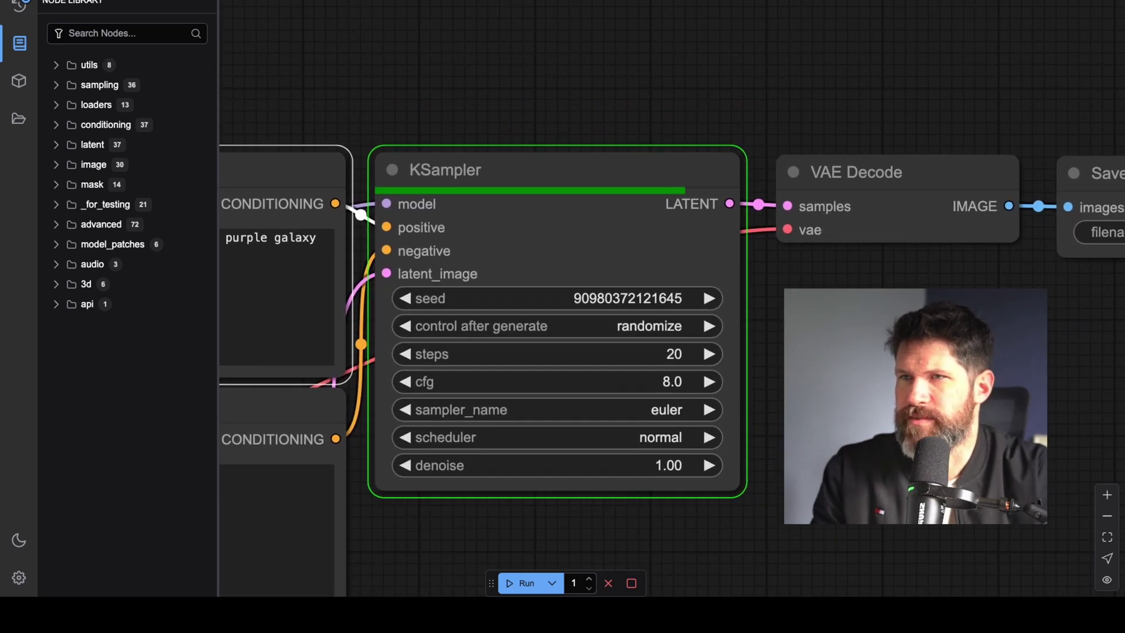
pyautogui.moveTo(941, 356); pyautogui.dragTo(738, 343)
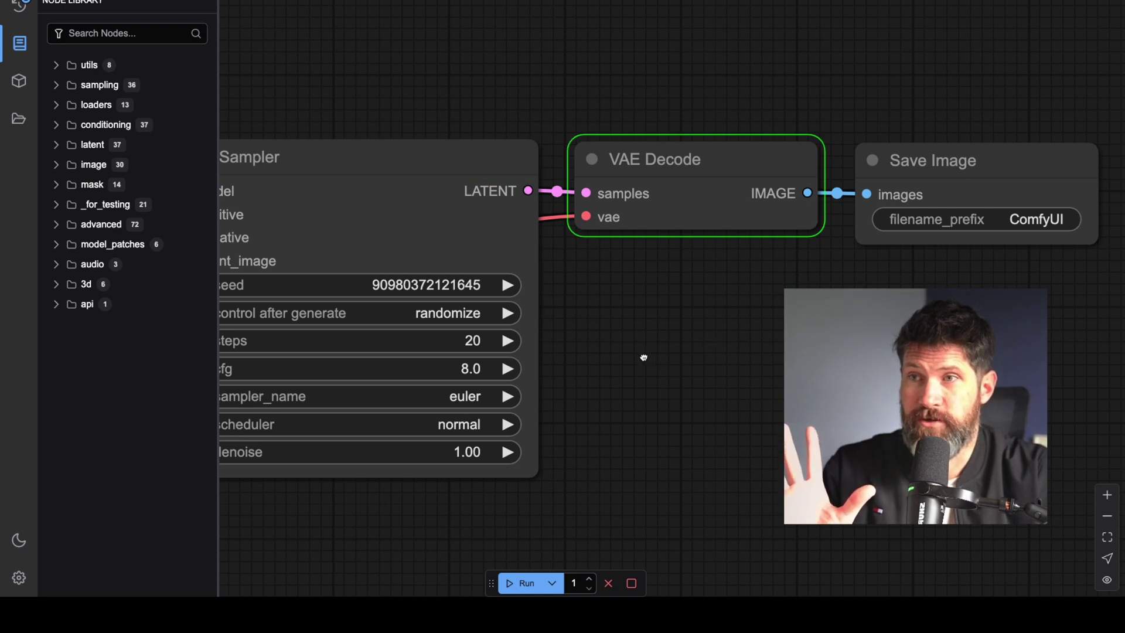
pyautogui.hscroll(6, 656, 356)
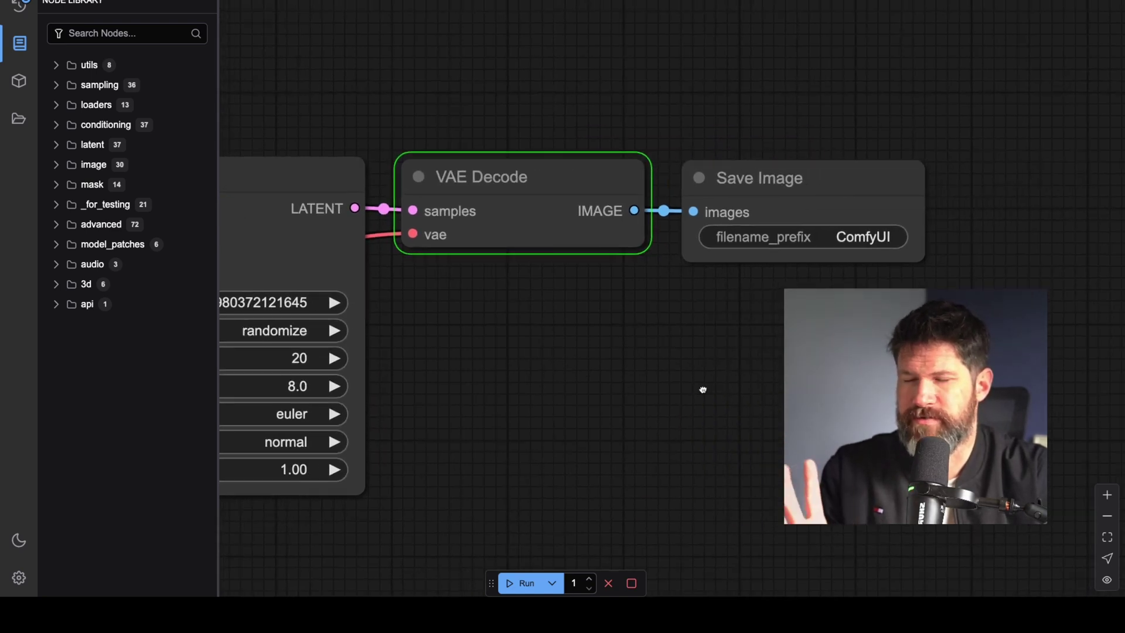
pyautogui.hscroll(1, 703, 390)
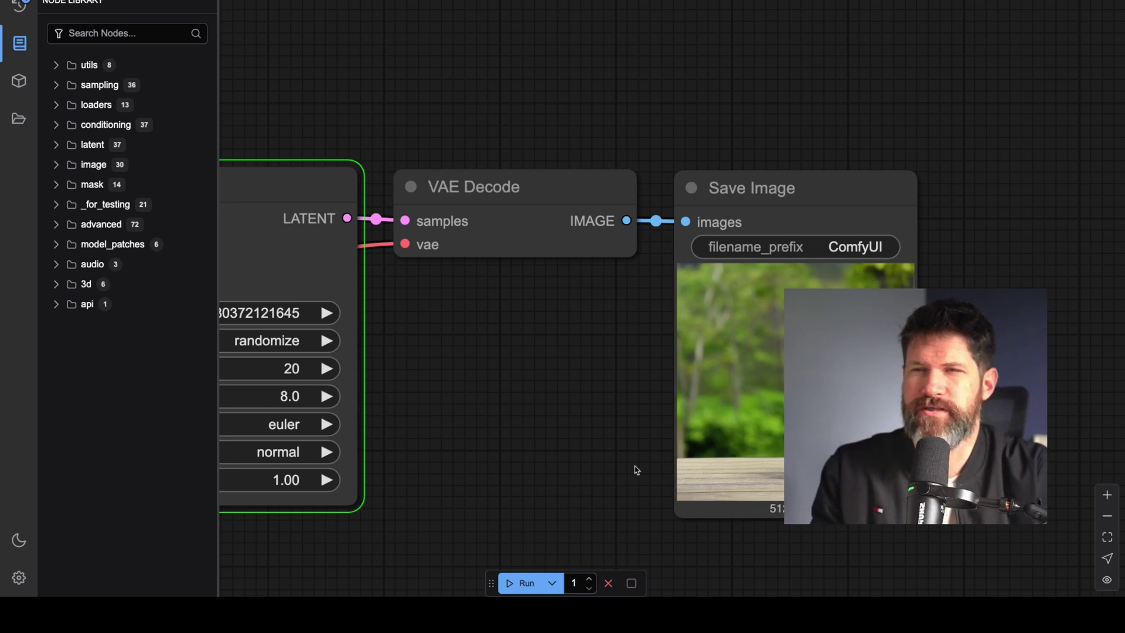
# Examine the generated image in the Save Image node up close
pyautogui.click(849, 380)
pyautogui.scroll(-5, 803, 445)
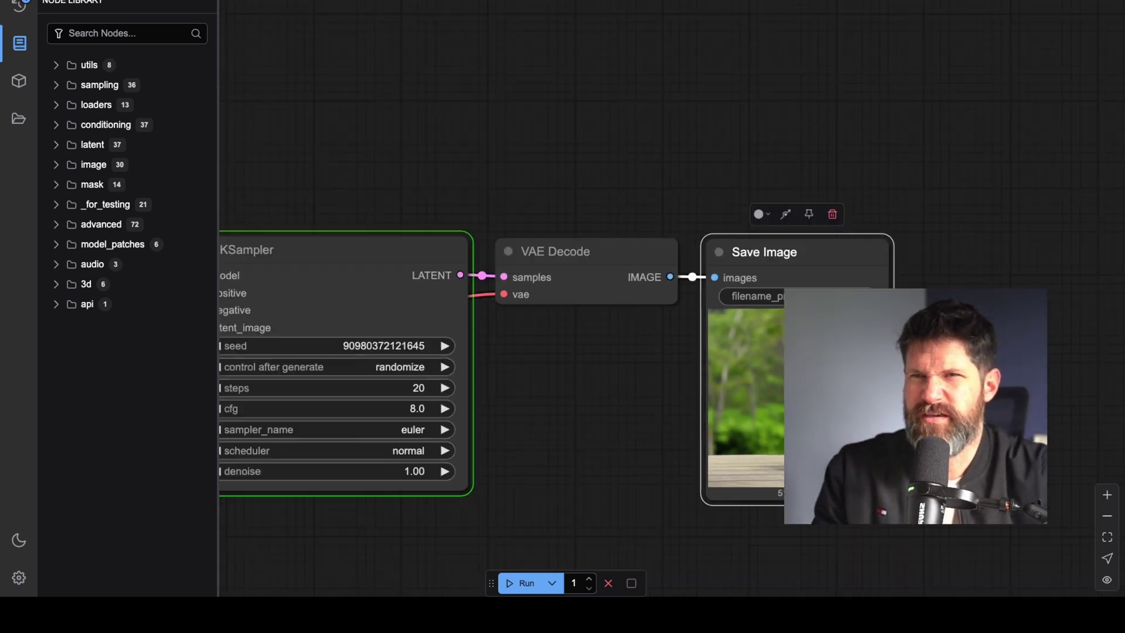
pyautogui.scroll(11, 802, 445)
pyautogui.scroll(-3, 805, 445)
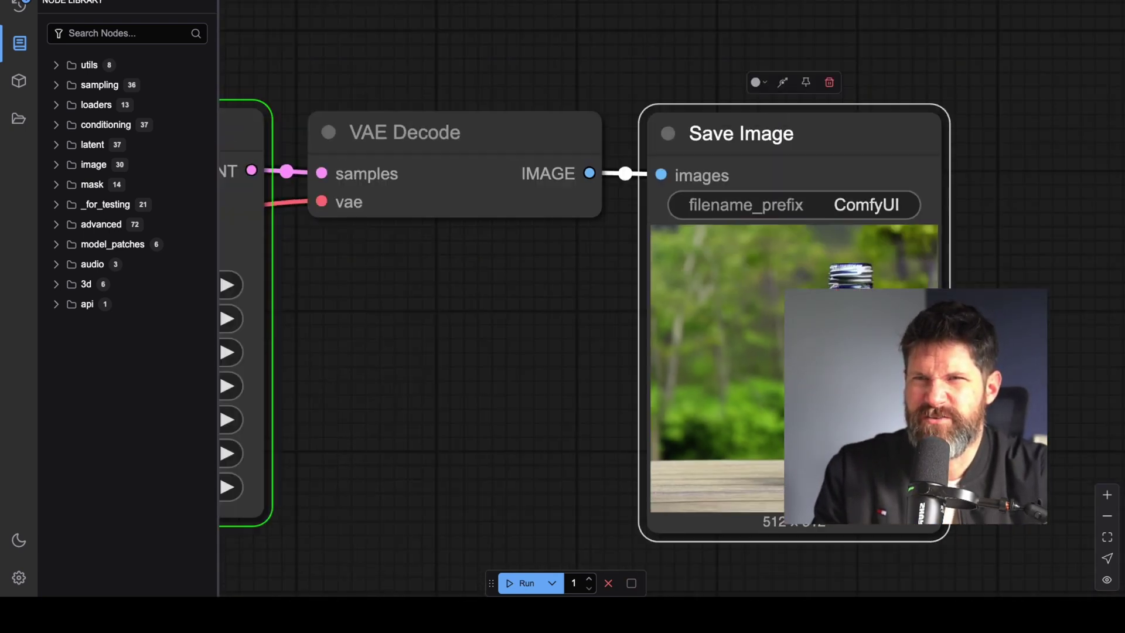
pyautogui.scroll(12, 806, 445)
pyautogui.scroll(-12, 805, 445)
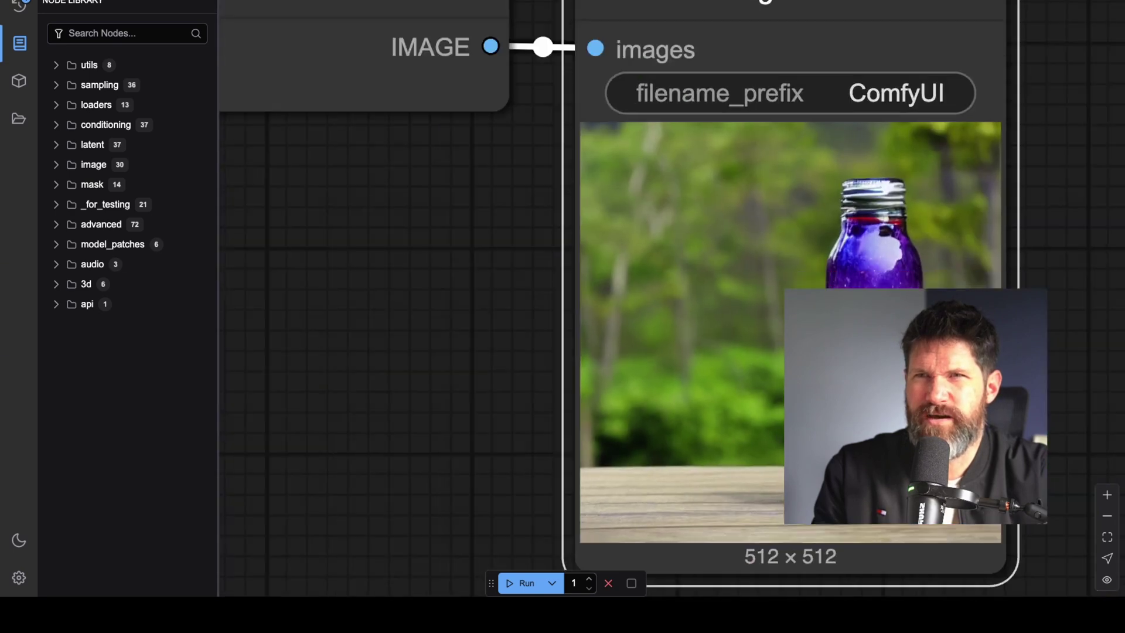
pyautogui.scroll(2, 805, 446)
pyautogui.scroll(-4, 806, 445)
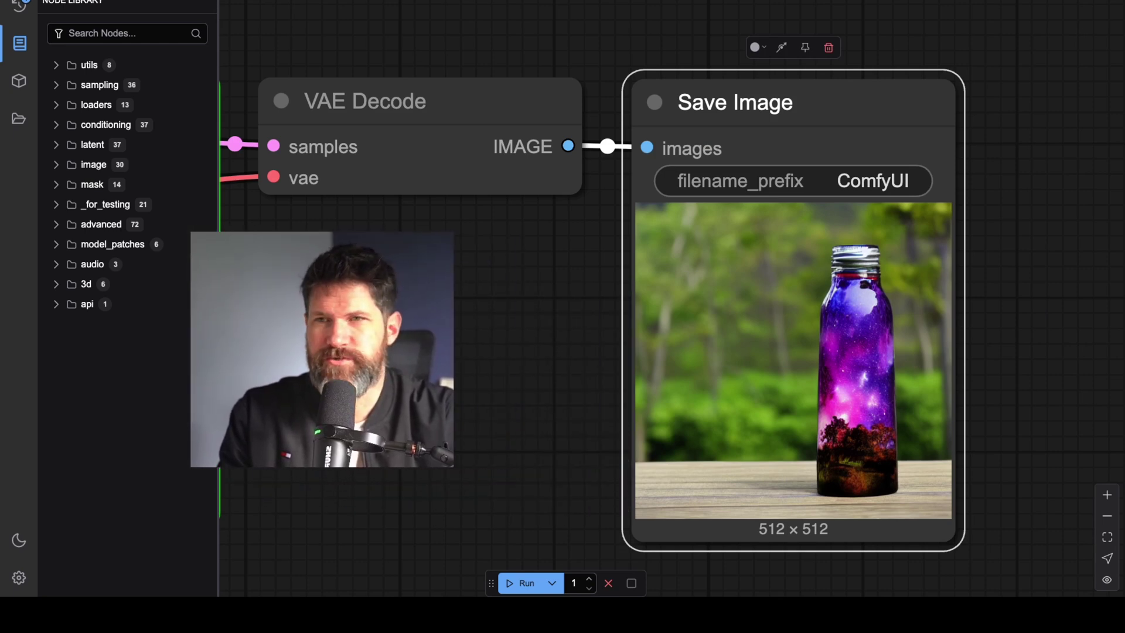
pyautogui.scroll(-3, 404, 327)
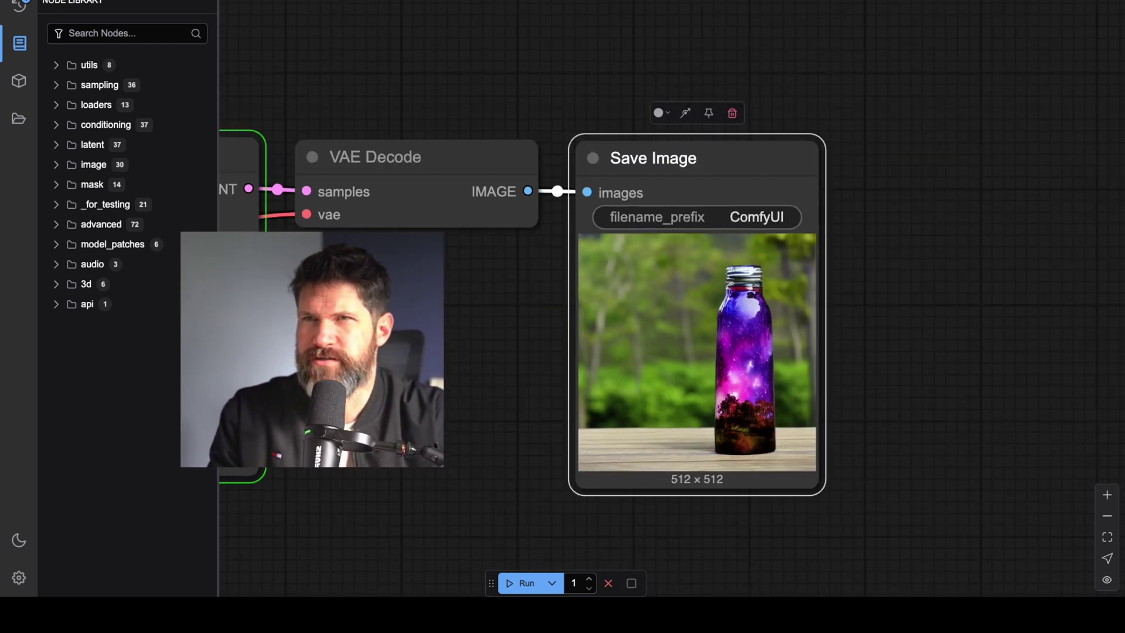
pyautogui.scroll(6, 404, 326)
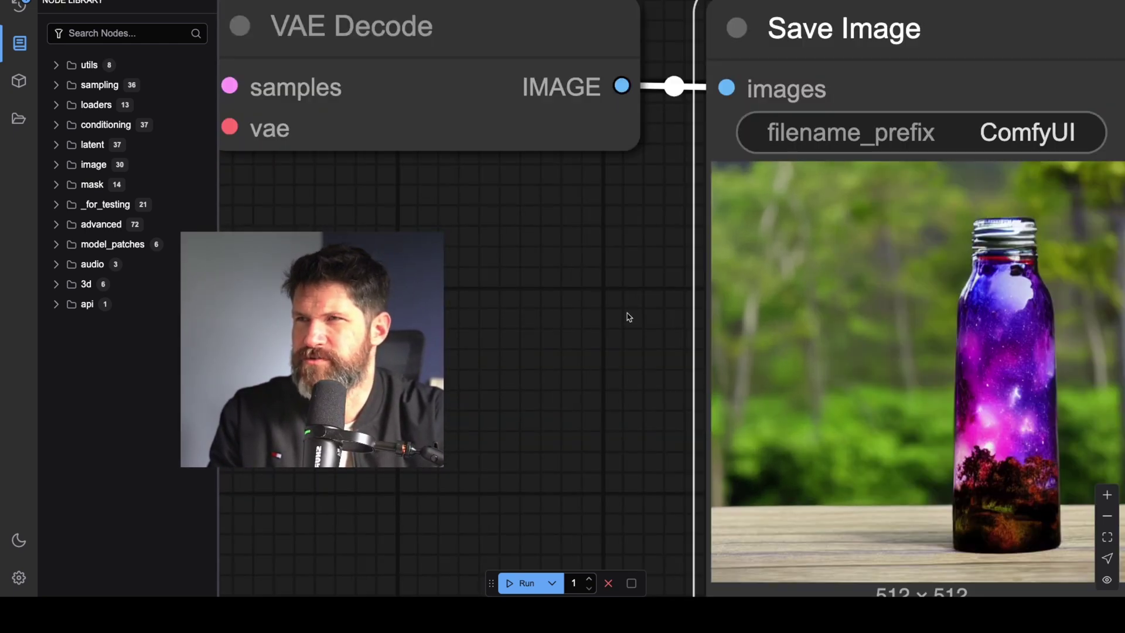
pyautogui.scroll(3, 403, 334)
pyautogui.scroll(-10, 387, 310)
# Delete the whole positive prompt and queue another generation with the empty prompt
pyautogui.moveTo(369, 288); pyautogui.dragTo(964, 294)
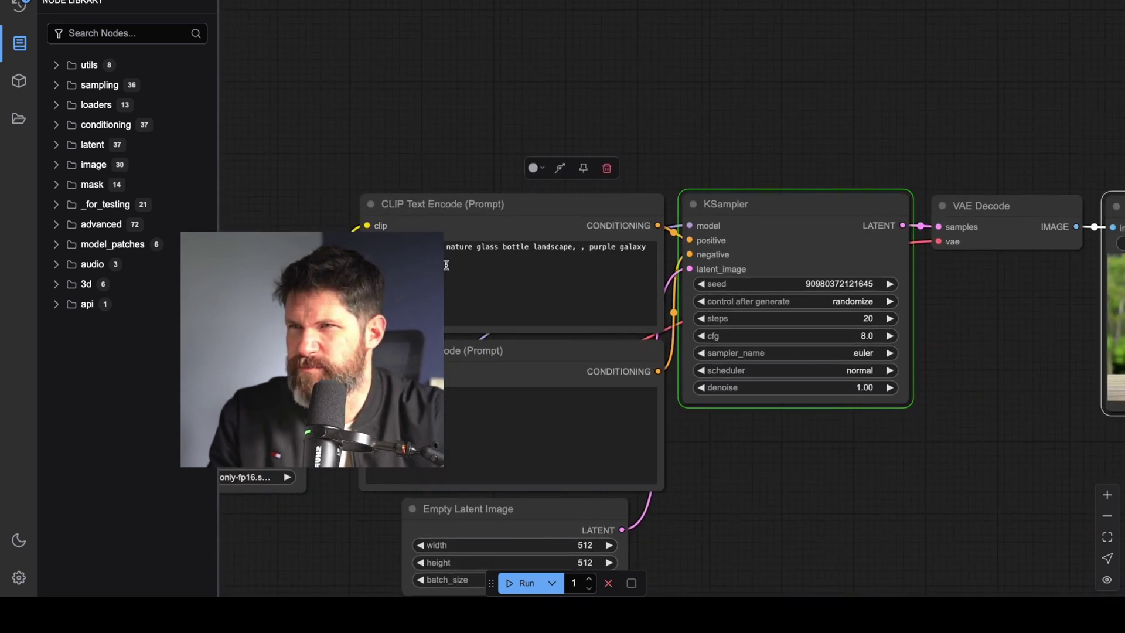
pyautogui.click(471, 248)
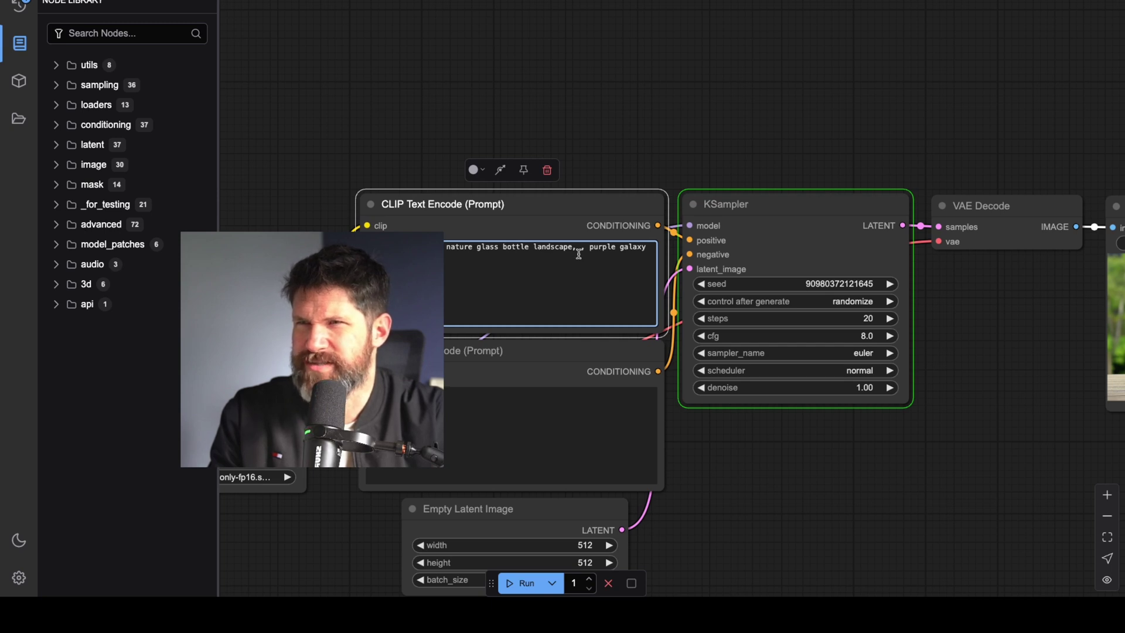
pyautogui.hotkey('ctrl', 'a')
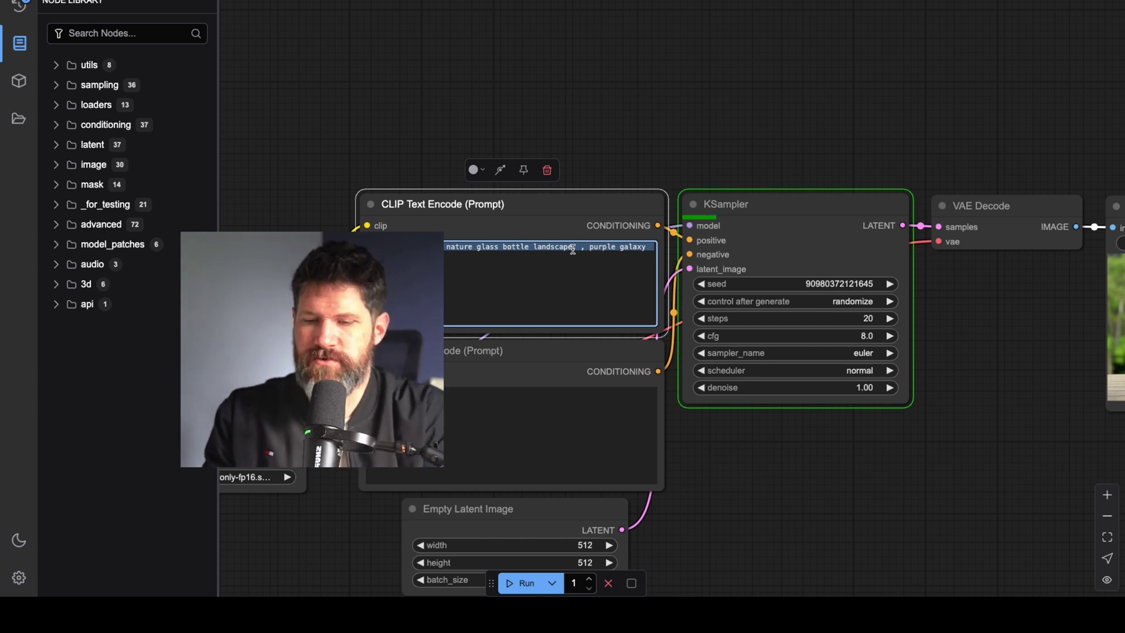
pyautogui.press('BackSpace')
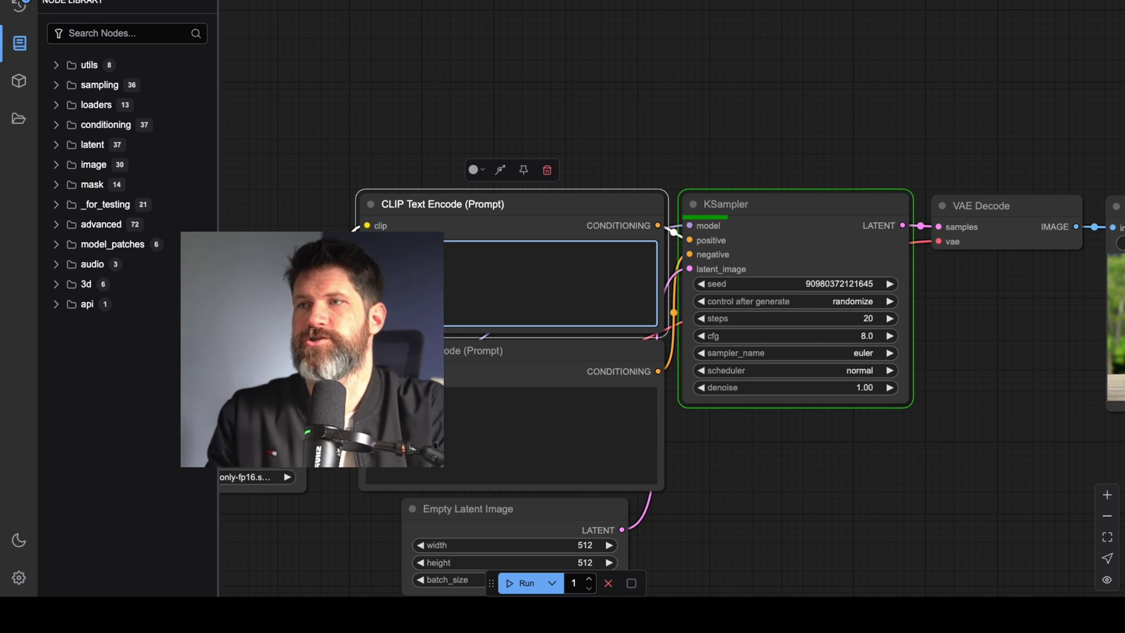
pyautogui.click(714, 174)
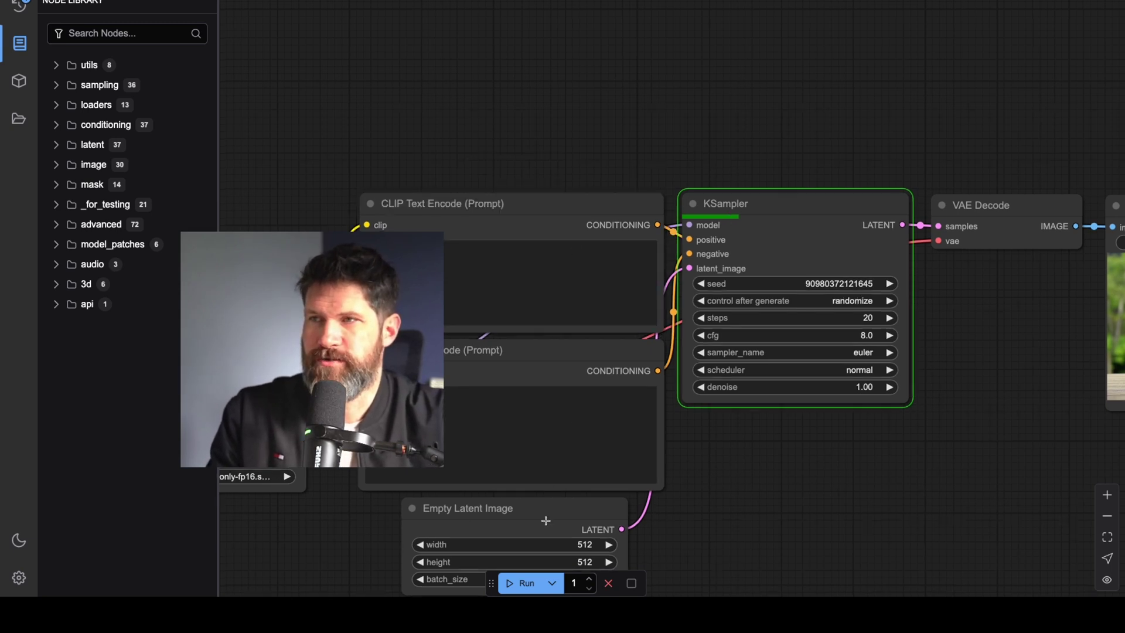
pyautogui.click(511, 584)
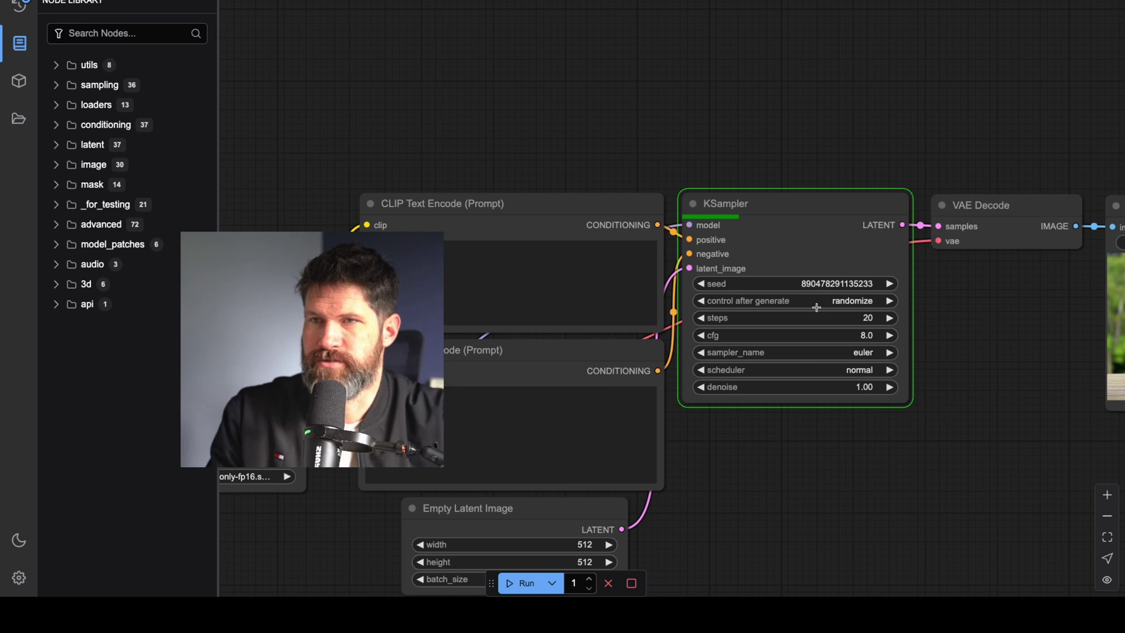
pyautogui.moveTo(882, 460); pyautogui.dragTo(566, 331)
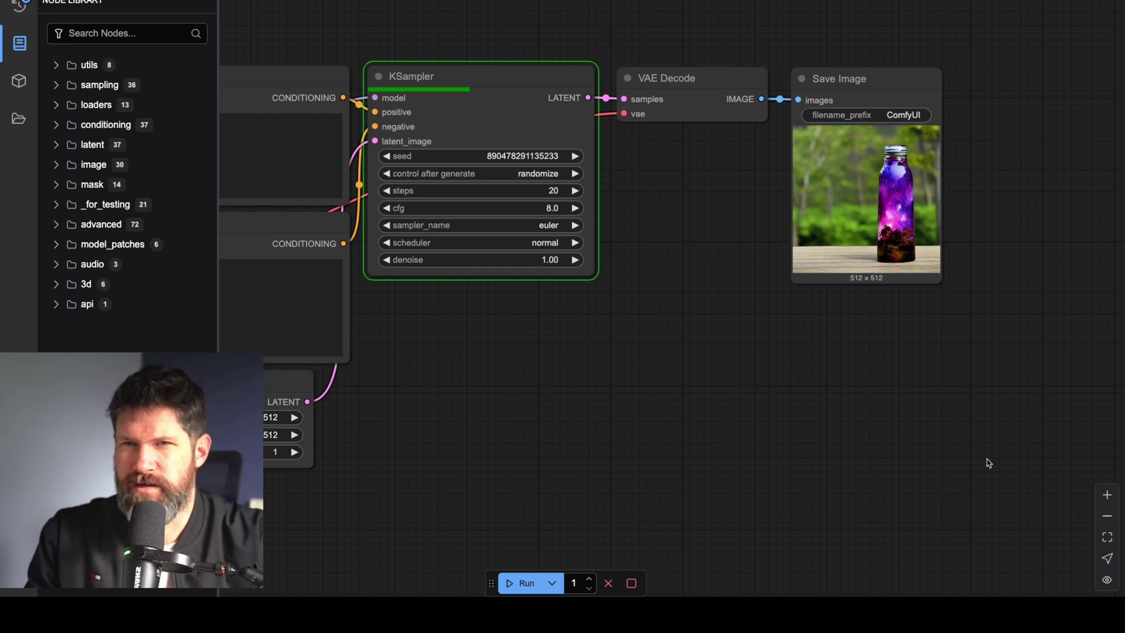
# Hide the node library and follow the KSampler's sampling progress through to the VAE Decode node
pyautogui.click(1113, 492)
pyautogui.click(1106, 494)
pyautogui.moveTo(832, 329); pyautogui.dragTo(723, 460)
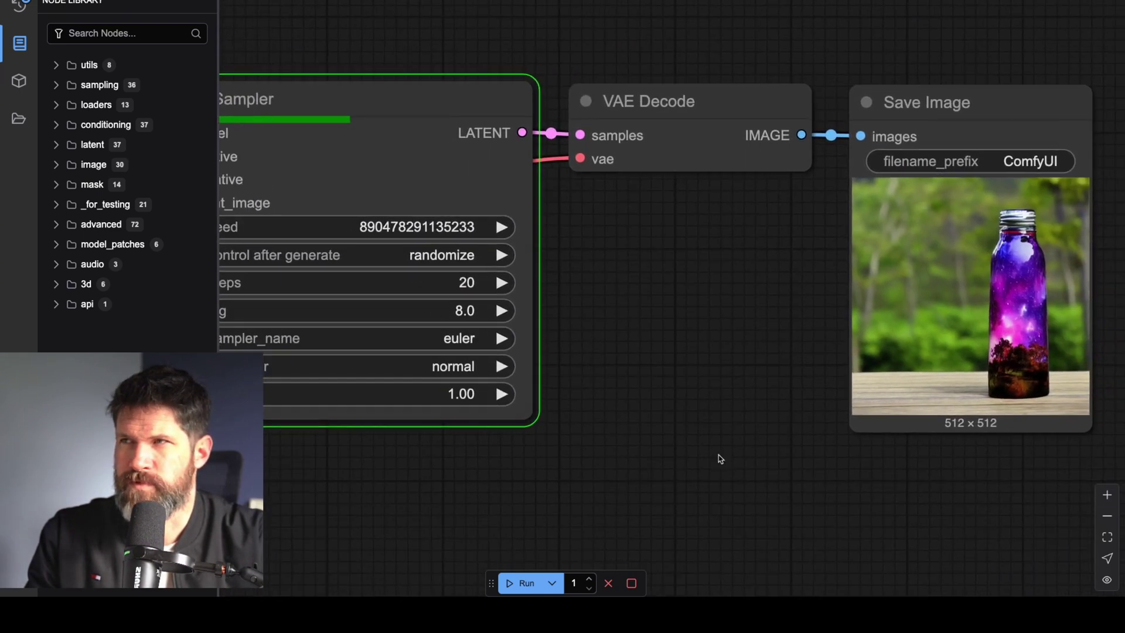
pyautogui.click(19, 43)
pyautogui.moveTo(670, 326); pyautogui.dragTo(715, 308)
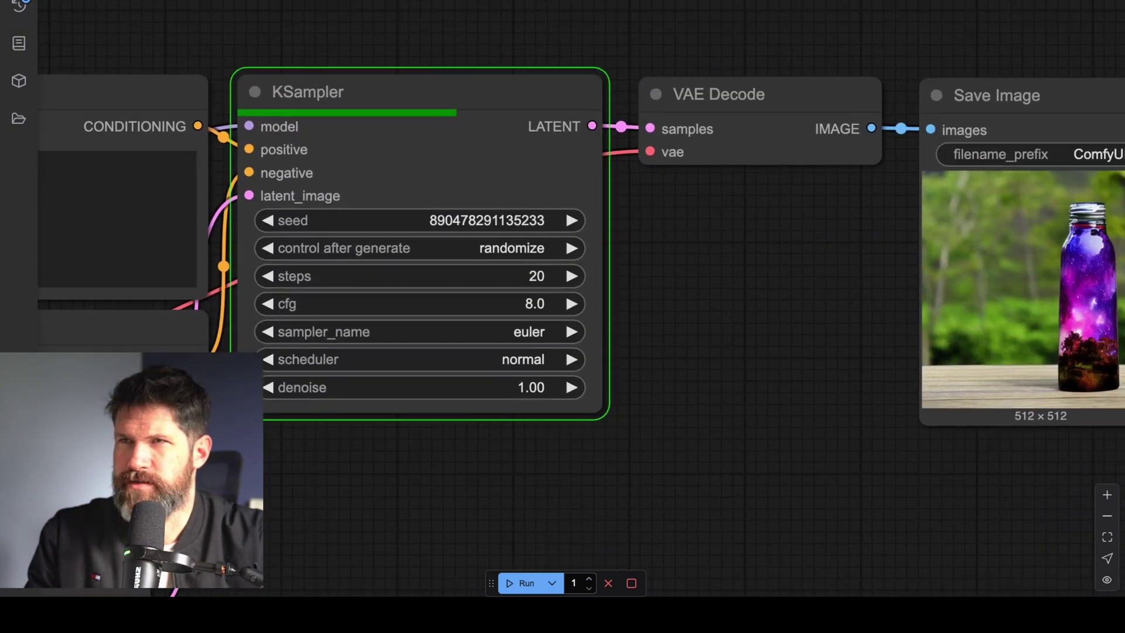
pyautogui.click(1102, 495)
pyautogui.moveTo(827, 394); pyautogui.dragTo(727, 412)
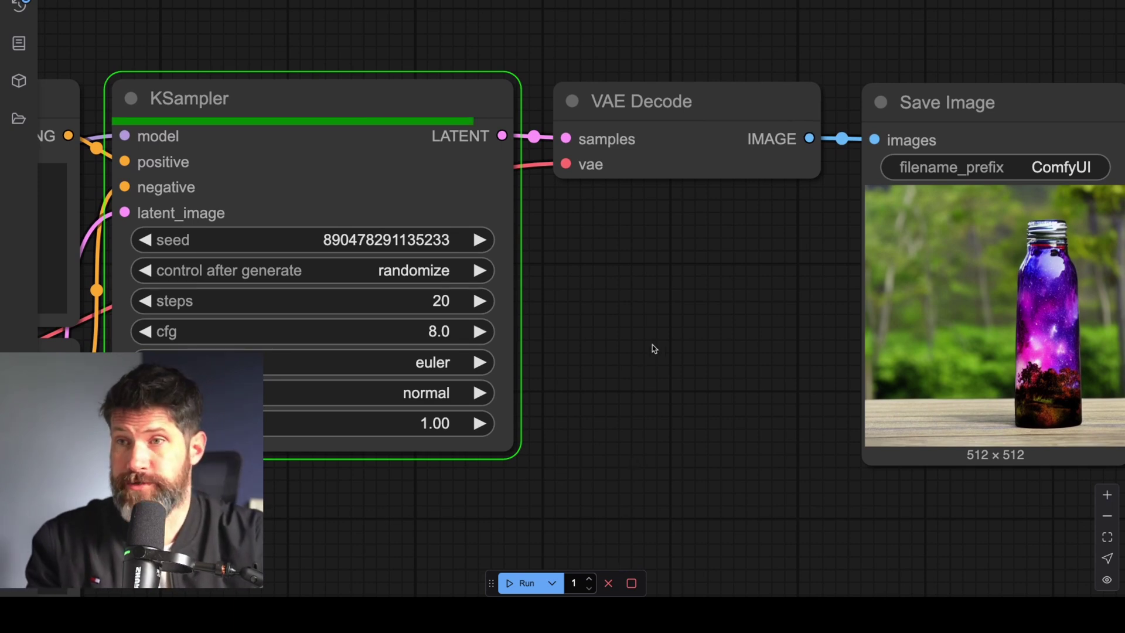
pyautogui.moveTo(691, 381); pyautogui.dragTo(517, 371)
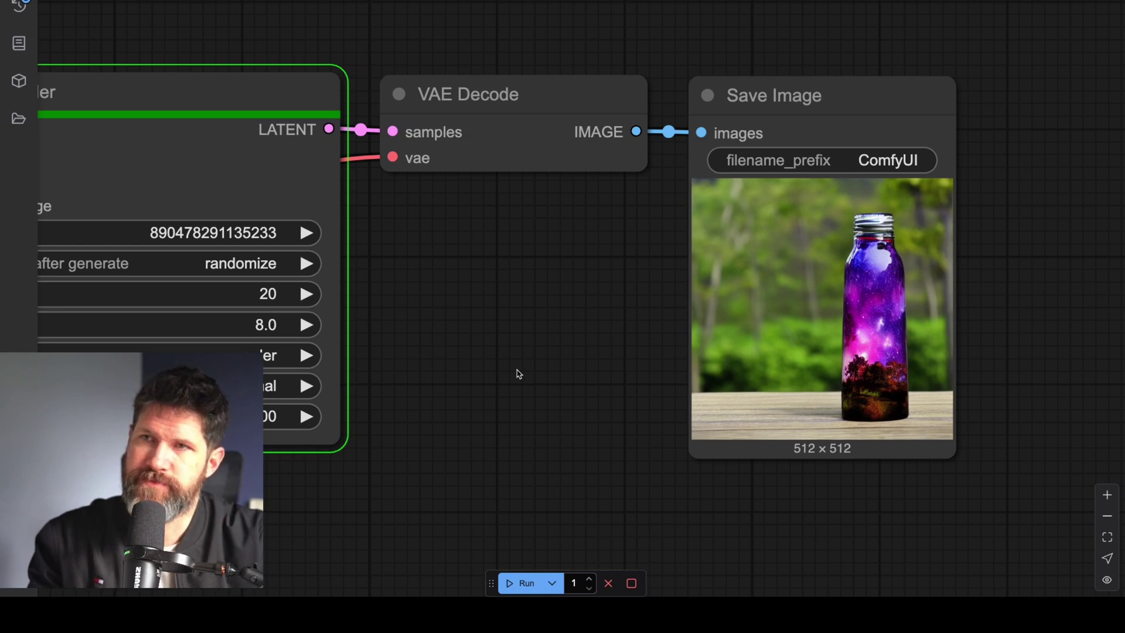
pyautogui.moveTo(557, 377); pyautogui.dragTo(427, 363)
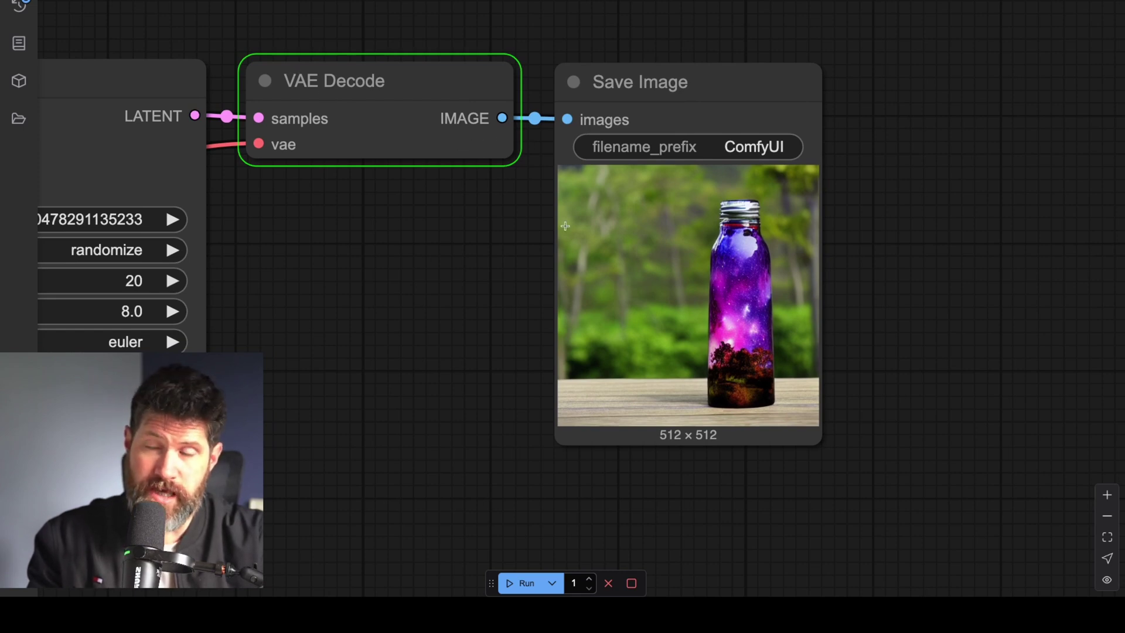
# Follow the run from VAE Decode to Save Image and inspect the newly generated bottle image
pyautogui.click(436, 91)
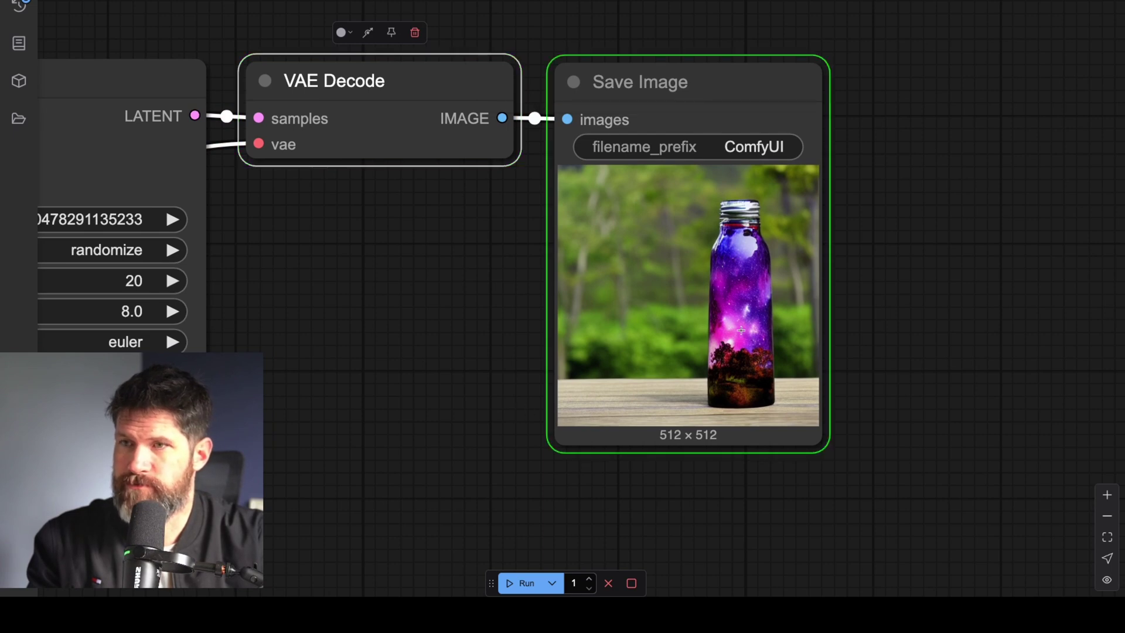
pyautogui.click(651, 370)
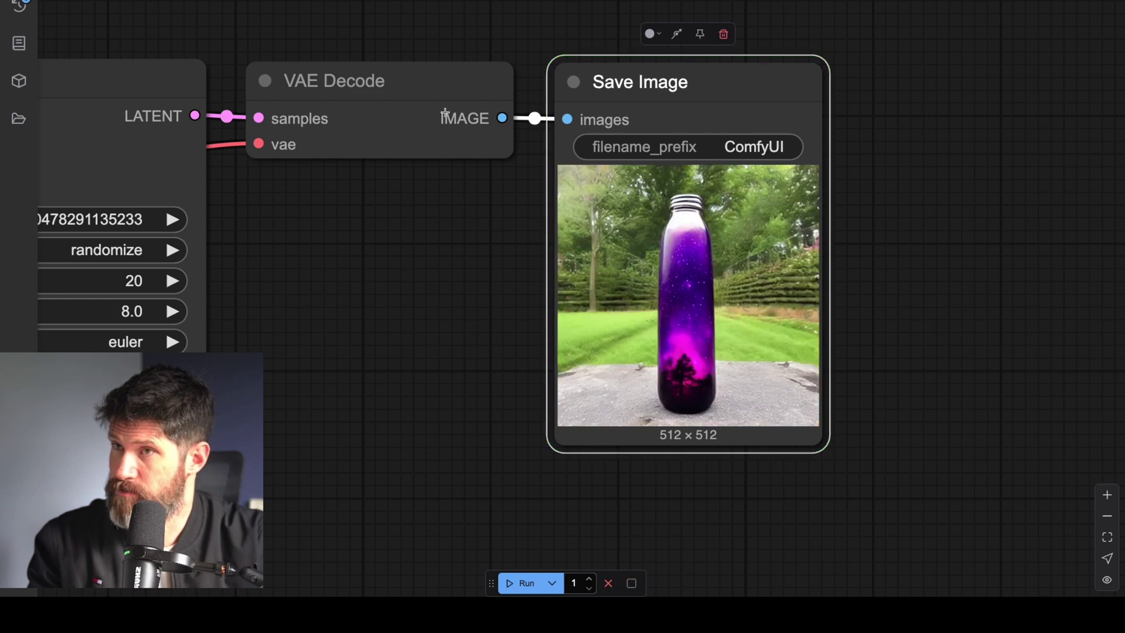
pyautogui.click(433, 97)
pyautogui.click(672, 224)
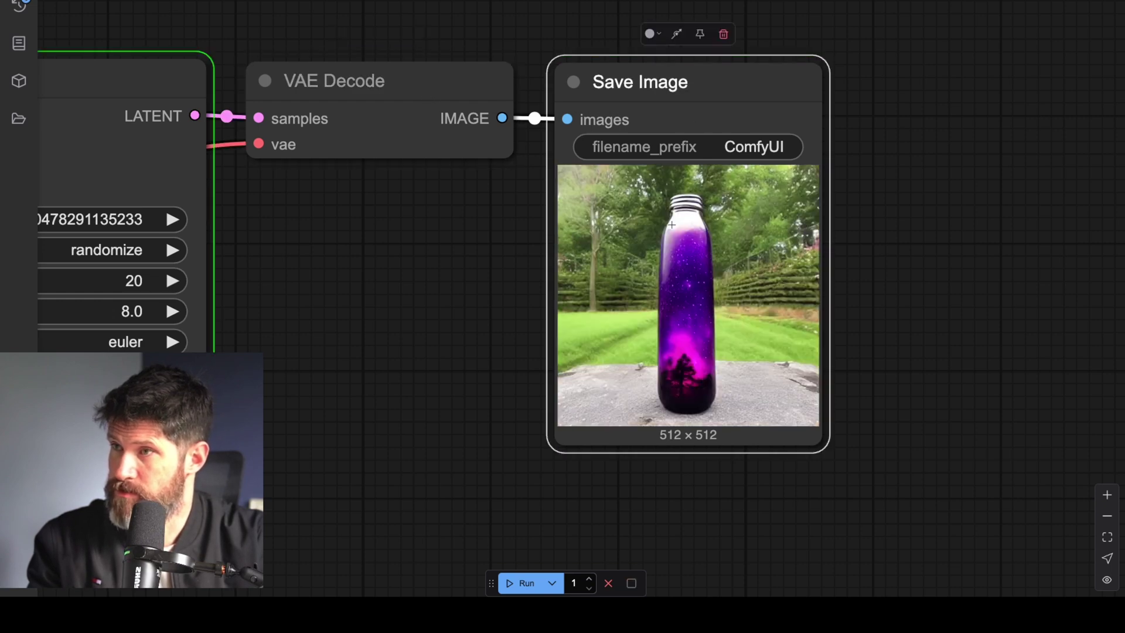
pyautogui.scroll(4, 430, 300)
pyautogui.scroll(-10, 431, 299)
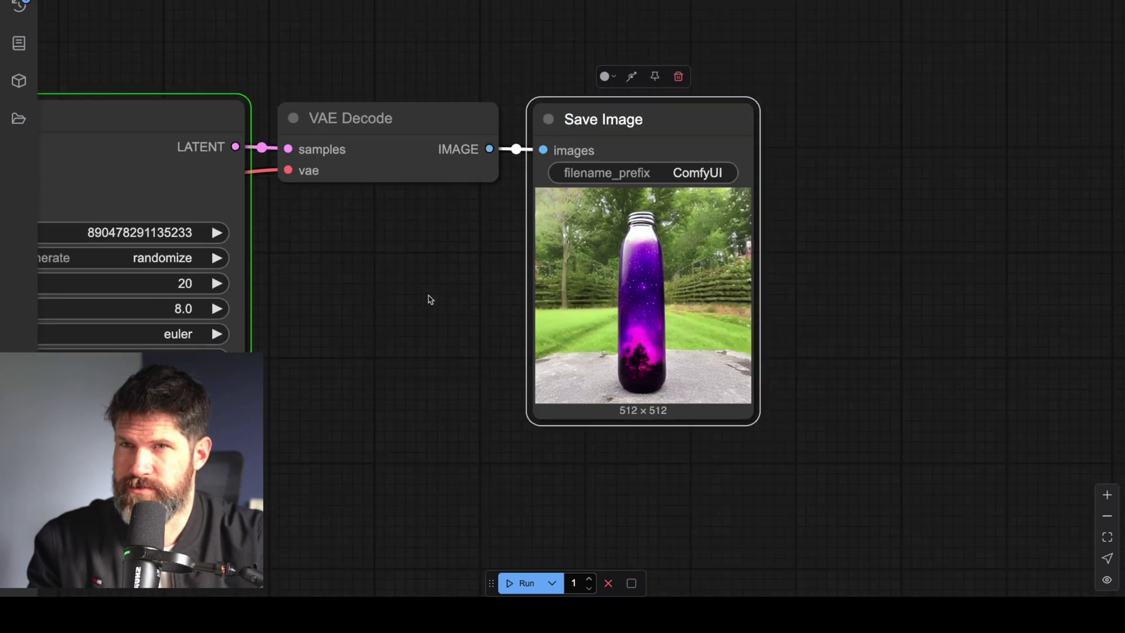
# Open the KSampler's seed value for editing and close it without changing the number
pyautogui.click(431, 300)
pyautogui.moveTo(429, 297); pyautogui.dragTo(708, 246)
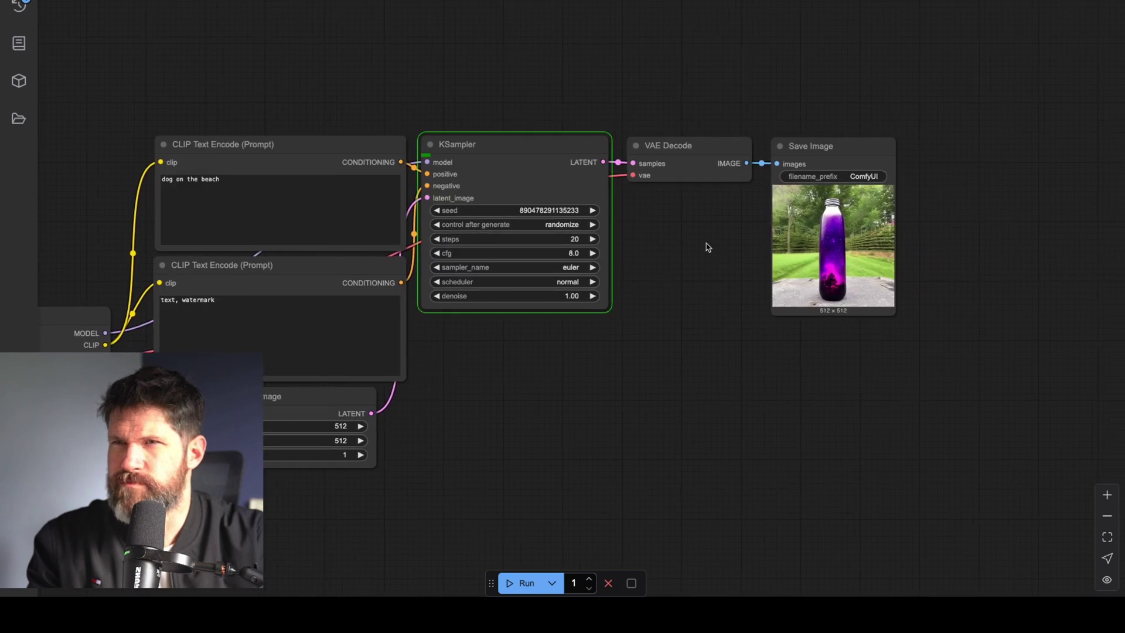
pyautogui.click(578, 211)
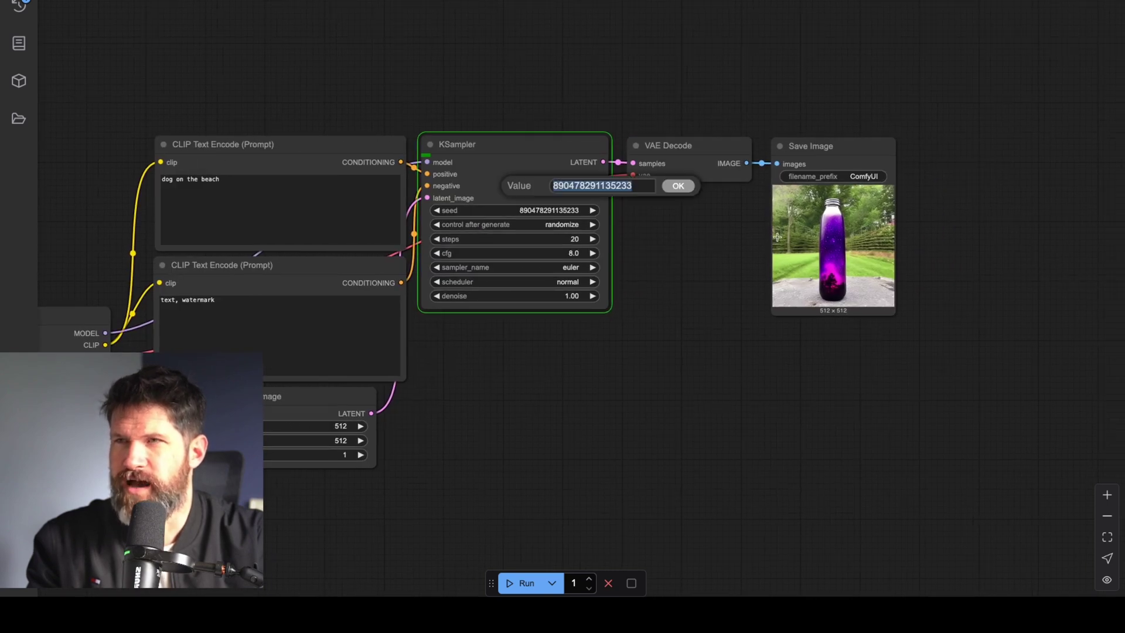
pyautogui.click(844, 240)
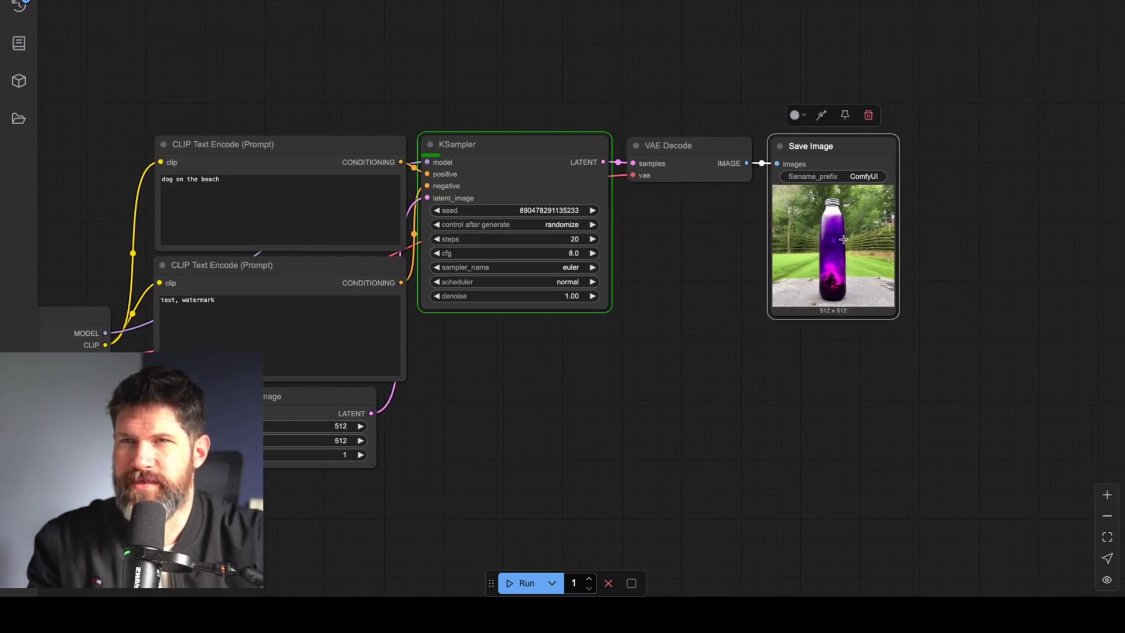
pyautogui.scroll(10, 843, 240)
pyautogui.scroll(-5, 841, 242)
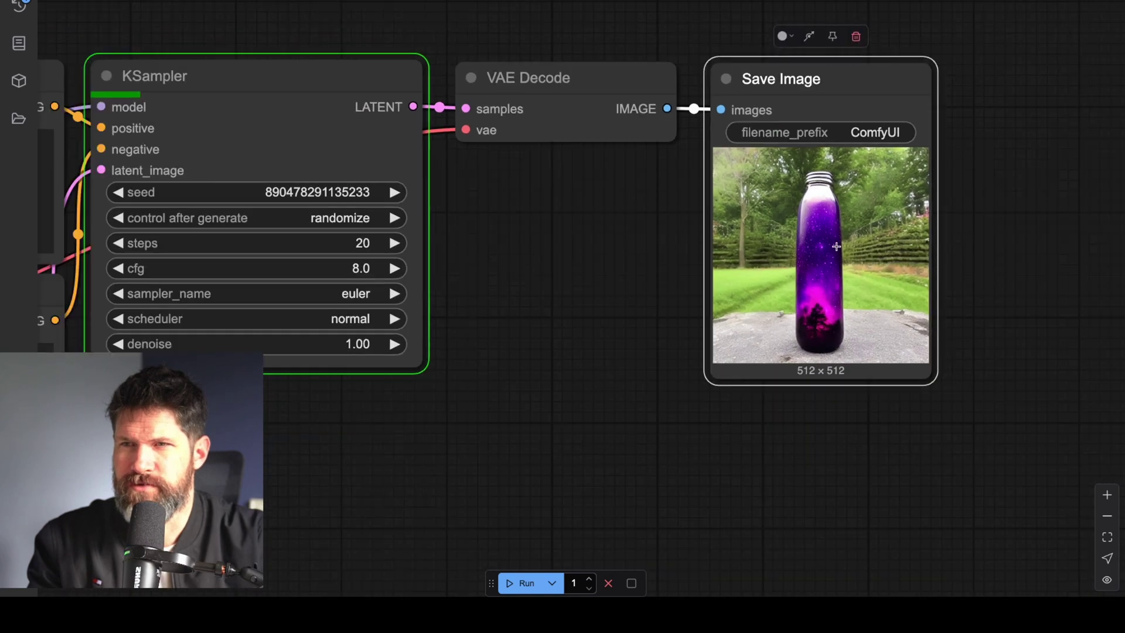
pyautogui.scroll(1, 836, 246)
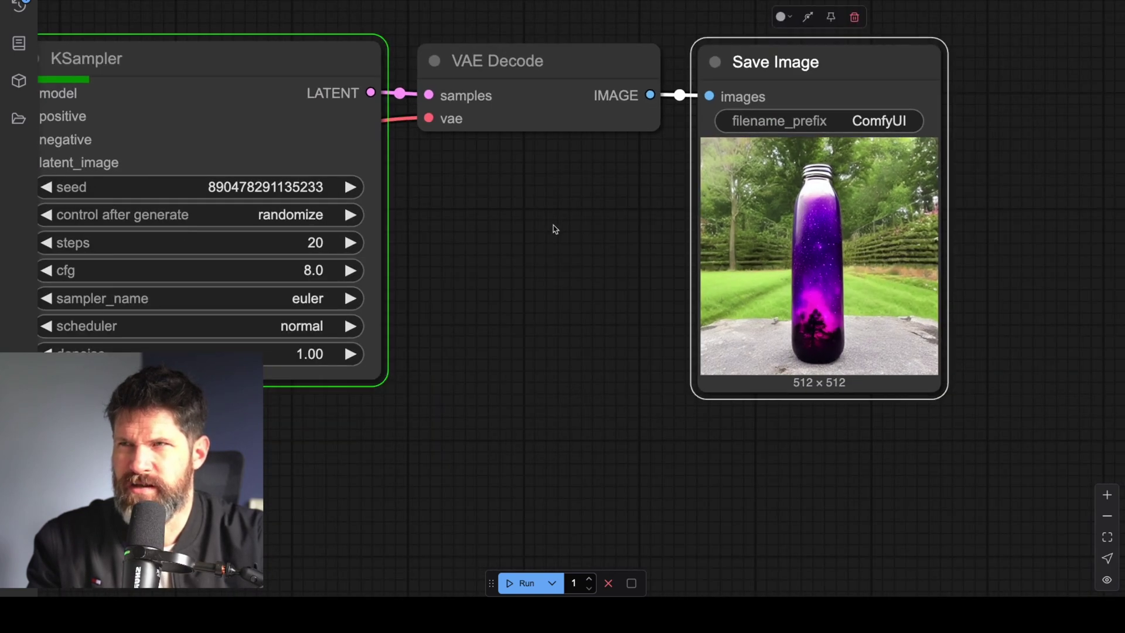
pyautogui.scroll(8, 556, 229)
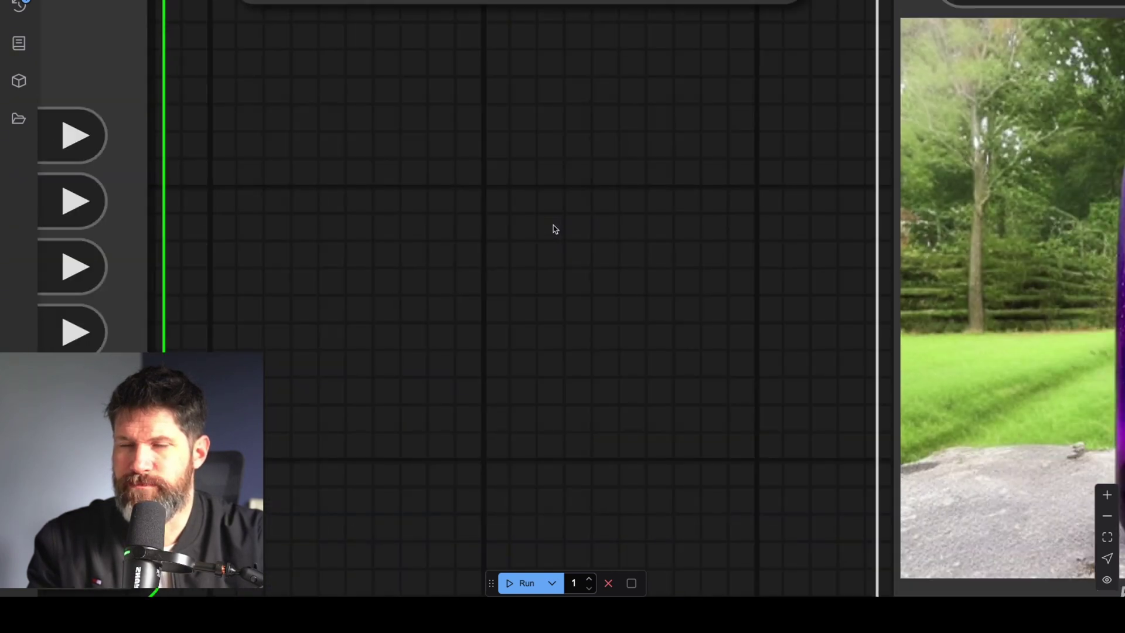
# Check the available run modes, including Run (Instant) and Run (On Change), without switching the mode
pyautogui.scroll(-15, 555, 229)
pyautogui.moveTo(556, 229); pyautogui.dragTo(808, 251)
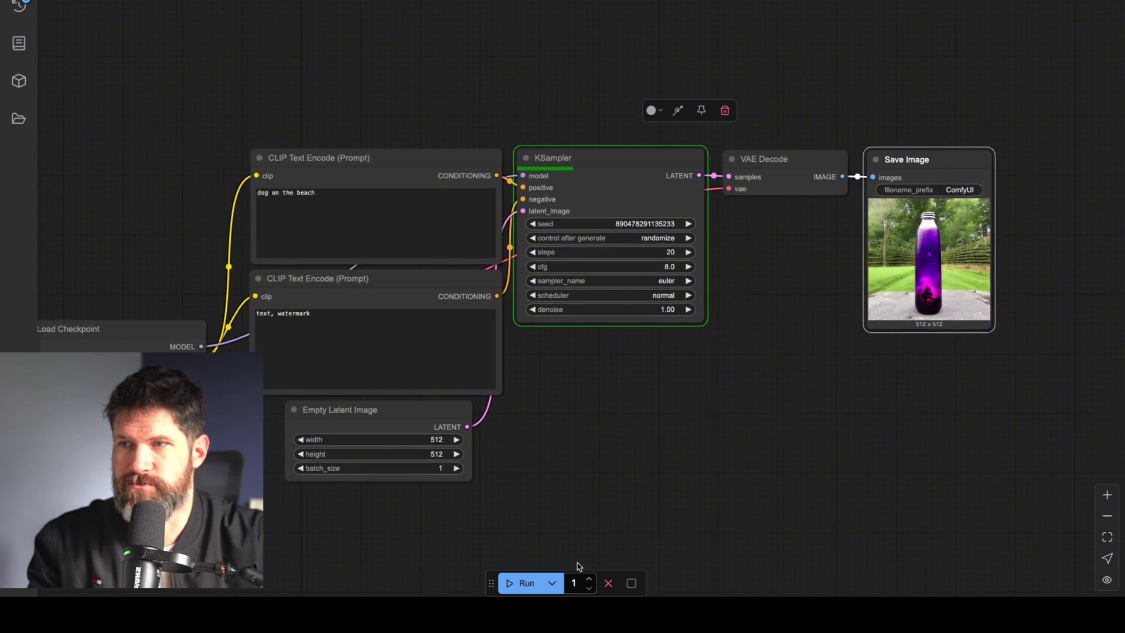
pyautogui.click(550, 580)
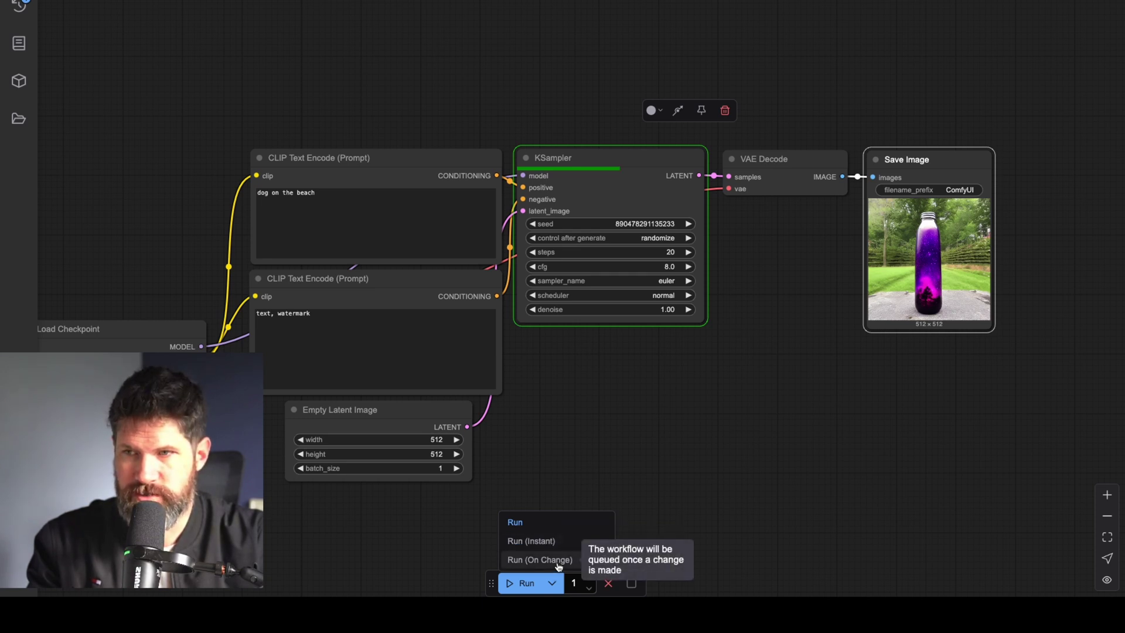
pyautogui.click(671, 501)
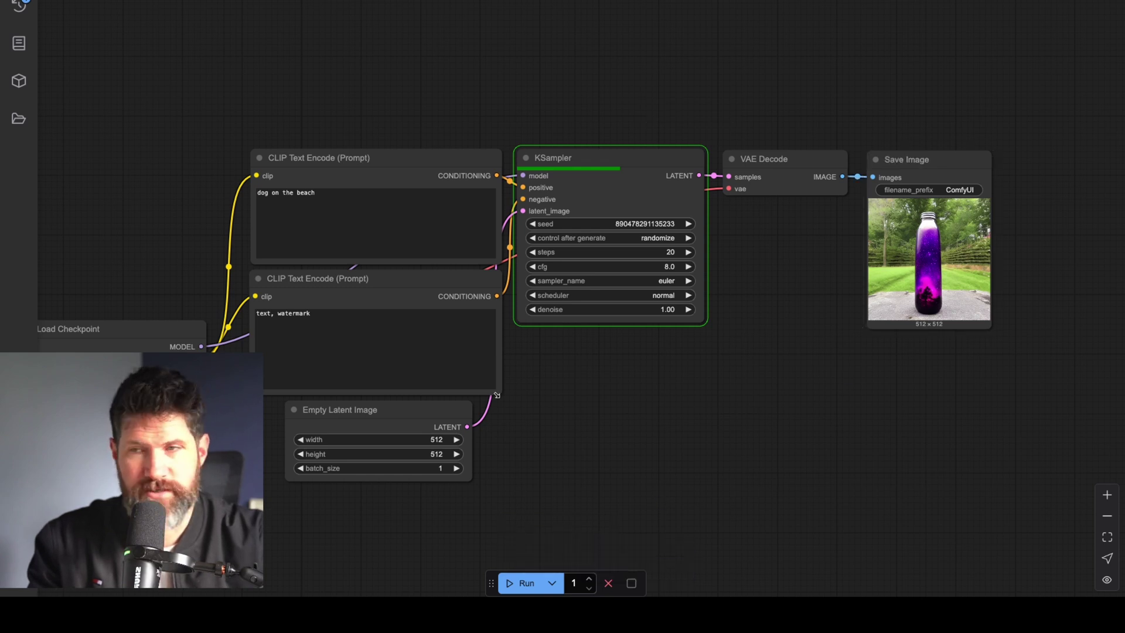
# Follow the "dog on the beach" generation through the KSampler and VAE Decode until Save Image receives its picture
pyautogui.scroll(10, 619, 397)
pyautogui.scroll(-15, 619, 397)
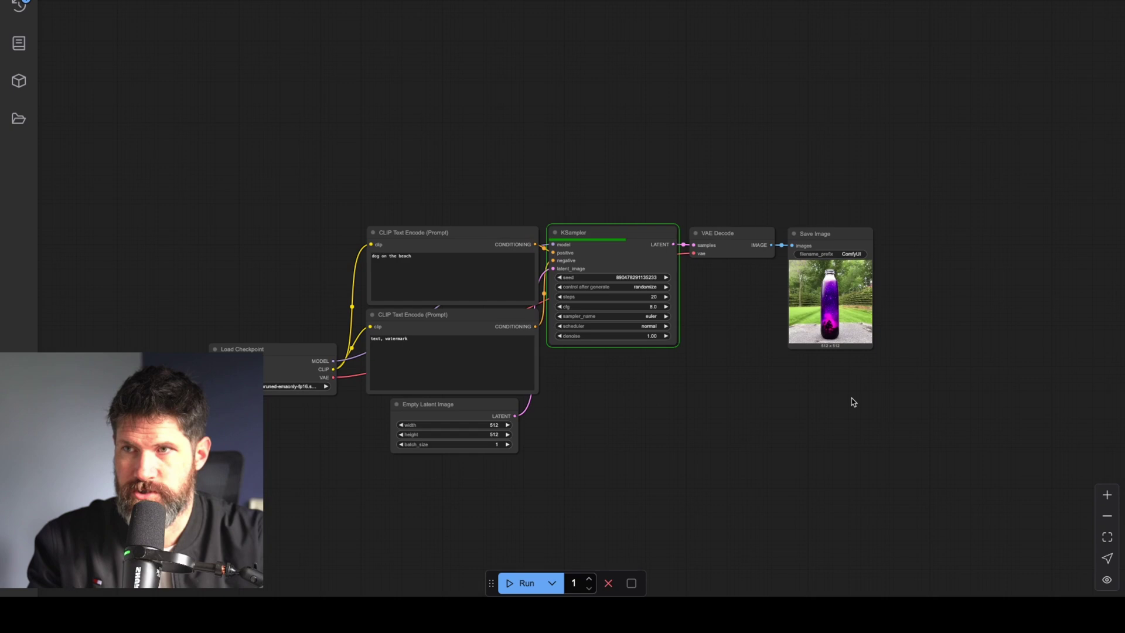
pyautogui.click(1107, 495)
pyautogui.click(1107, 495)
pyautogui.click(1107, 495)
pyautogui.click(1107, 495)
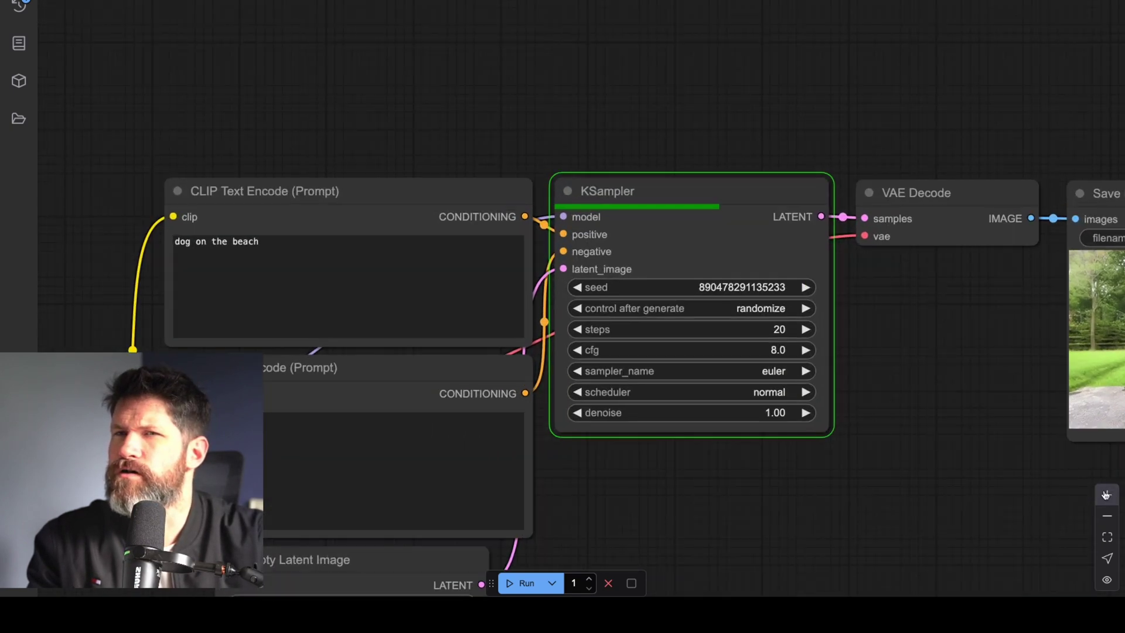
pyautogui.scroll(3, 974, 451)
pyautogui.moveTo(975, 452); pyautogui.dragTo(705, 369)
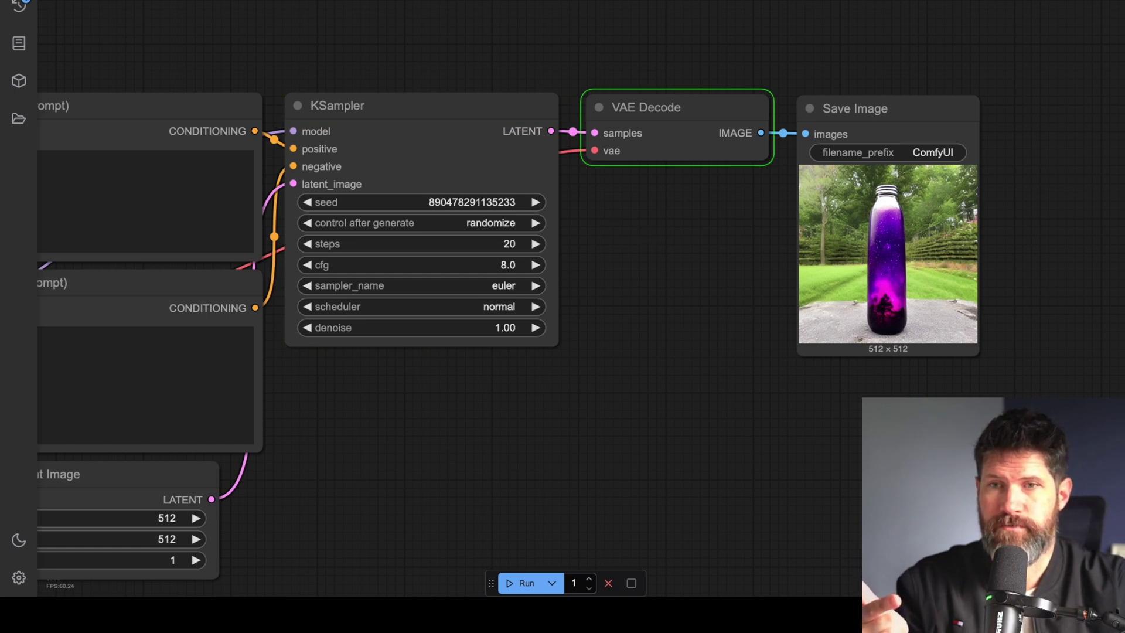
pyautogui.scroll(2, 545, 268)
pyautogui.moveTo(1000, 445); pyautogui.dragTo(750, 460)
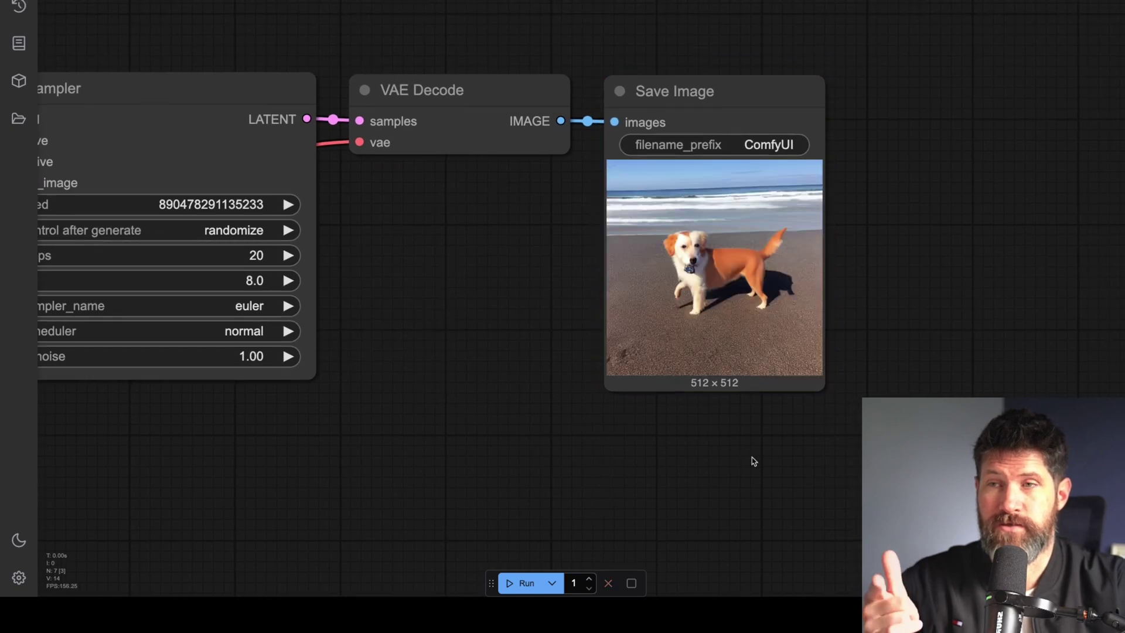
# Examine the generated dog image in the Save Image node up close
pyautogui.scroll(8, 754, 461)
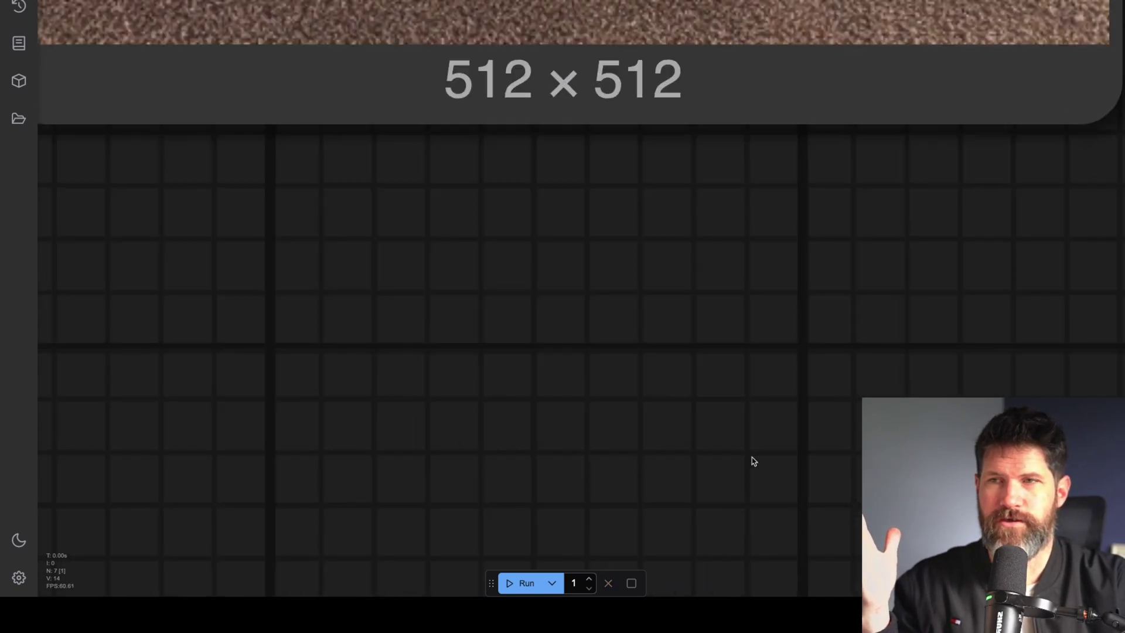
pyautogui.scroll(8, 754, 461)
pyautogui.scroll(-10, 751, 460)
pyautogui.scroll(5, 751, 460)
pyautogui.moveTo(766, 365); pyautogui.dragTo(706, 557)
pyautogui.scroll(3, 881, 271)
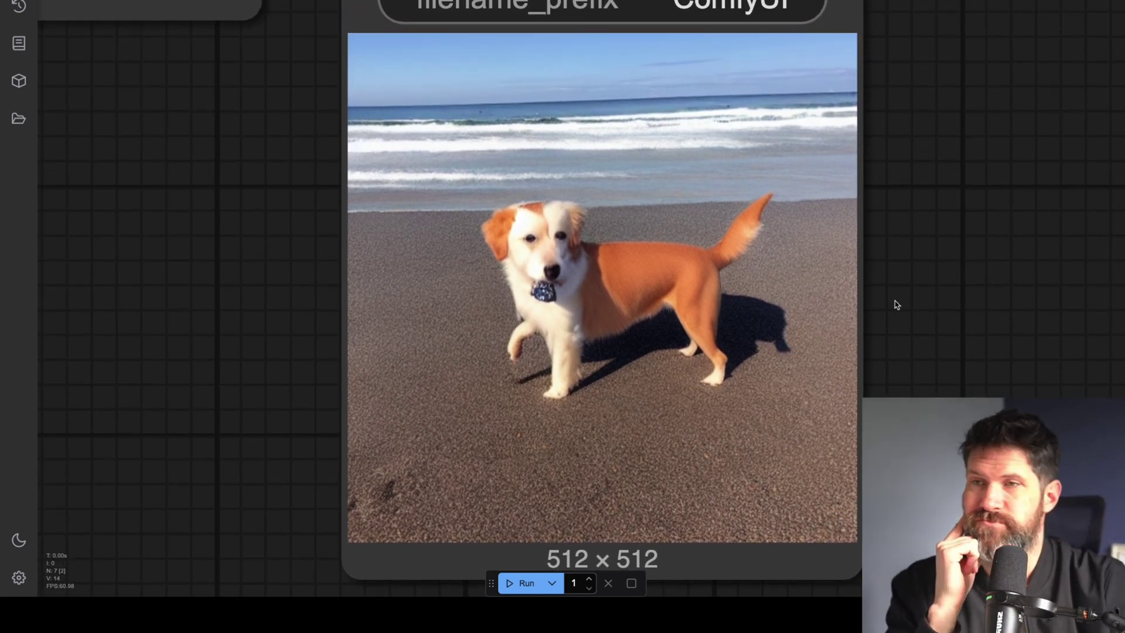
pyautogui.scroll(-10, 896, 304)
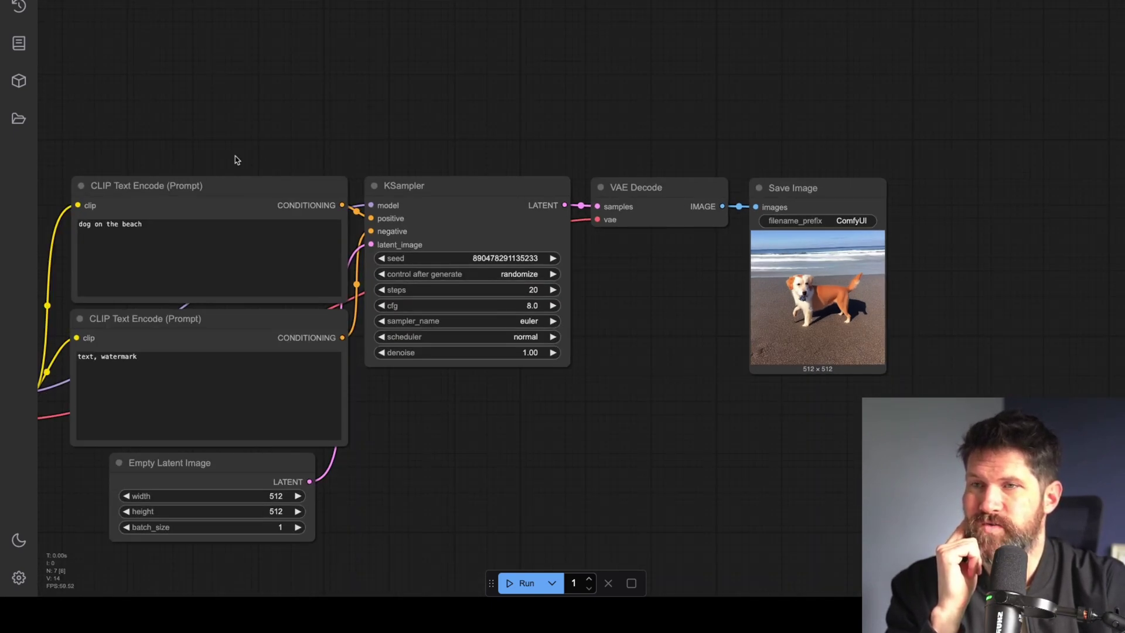
# Look through the model library's folders and check the contents of the vae folder
pyautogui.scroll(-10, 234, 158)
pyautogui.scroll(10, 235, 158)
pyautogui.scroll(-5, 234, 158)
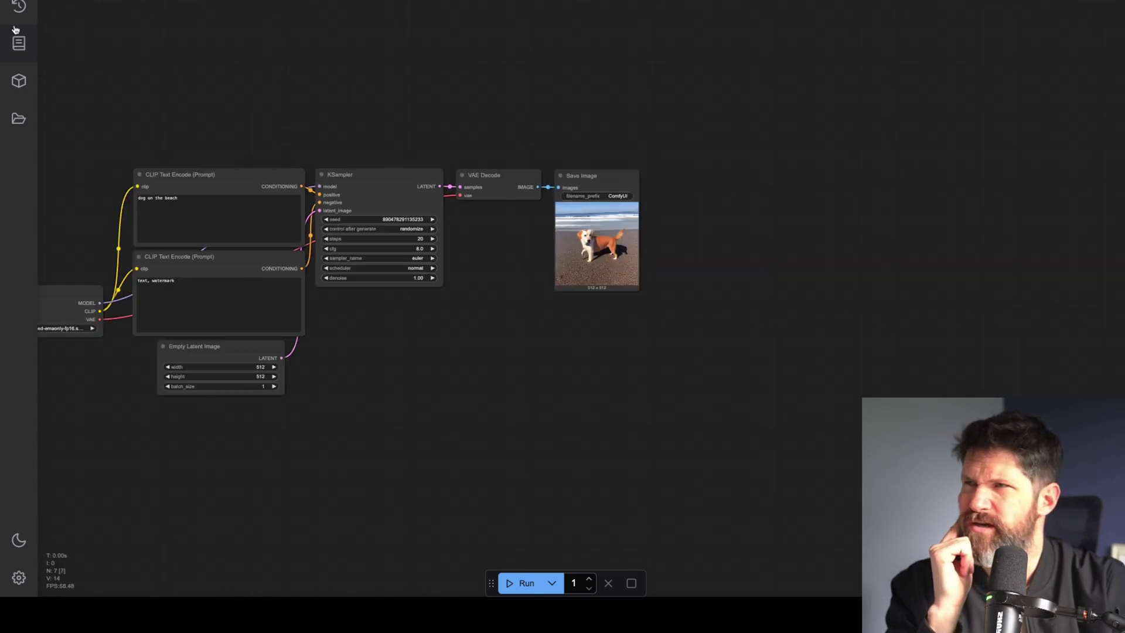
pyautogui.click(22, 85)
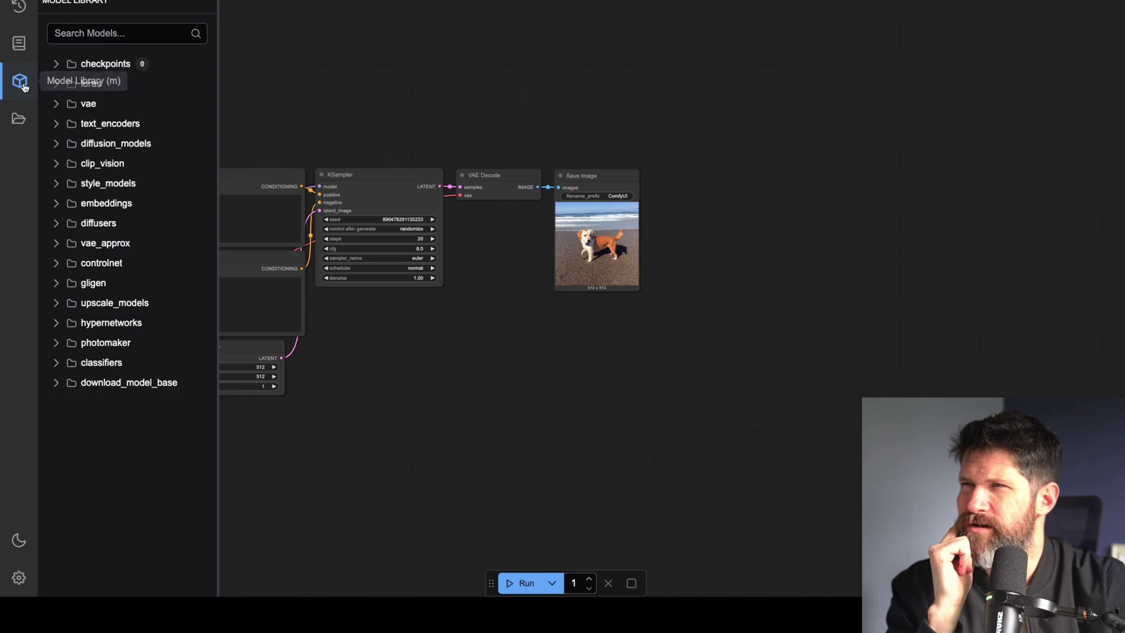
pyautogui.click(58, 106)
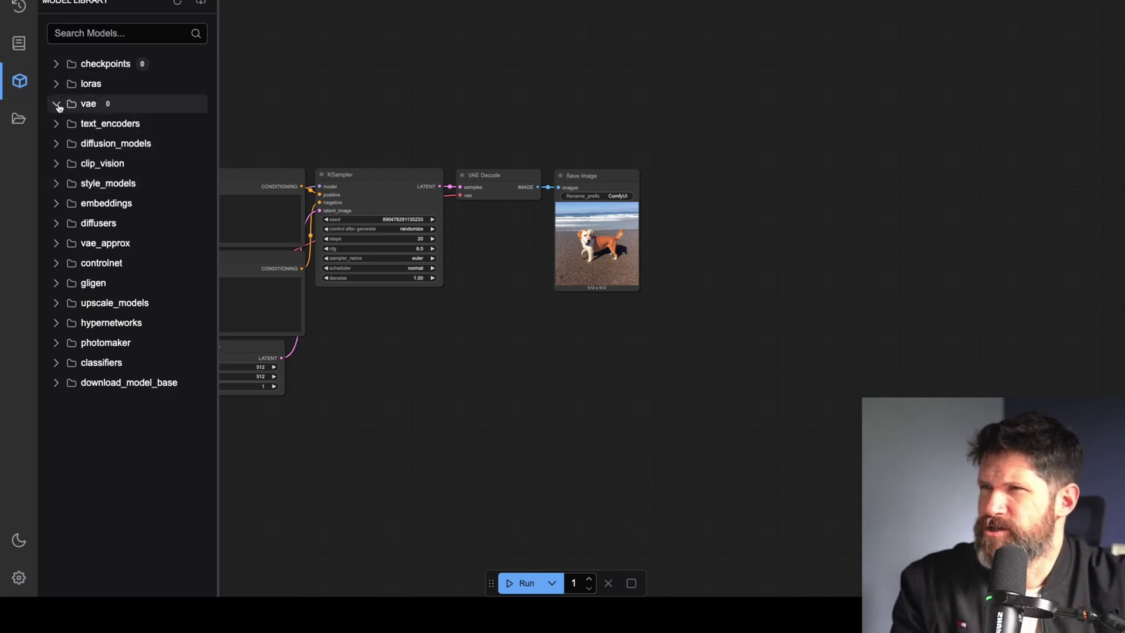
pyautogui.click(58, 106)
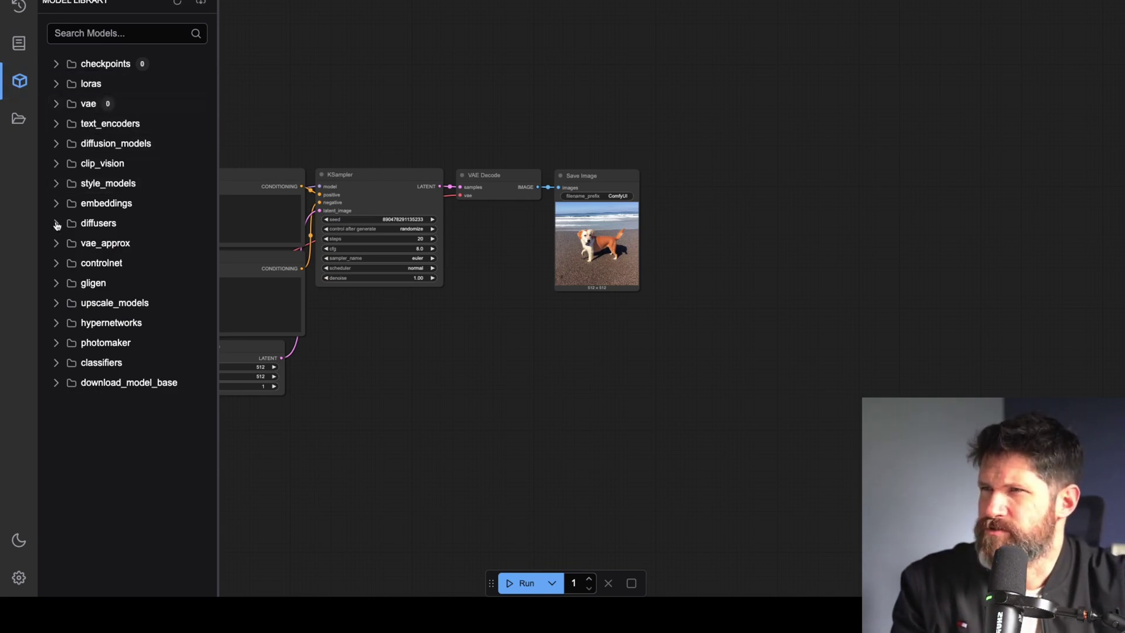
# Check the saved workflows and the categories of the node library
pyautogui.click(19, 119)
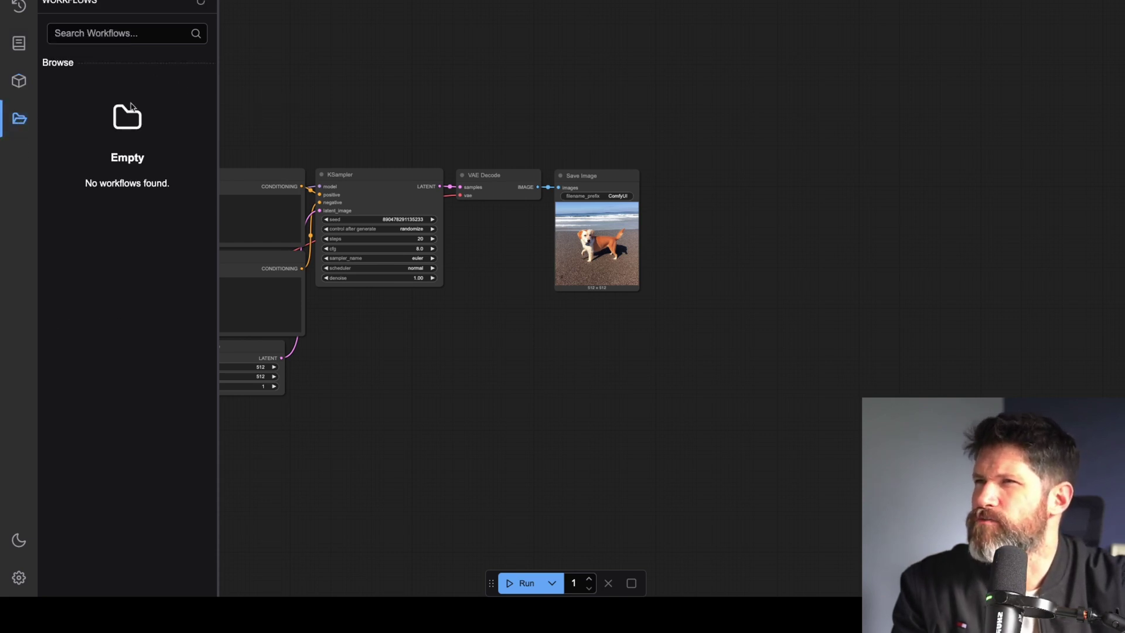
pyautogui.click(19, 85)
pyautogui.click(18, 43)
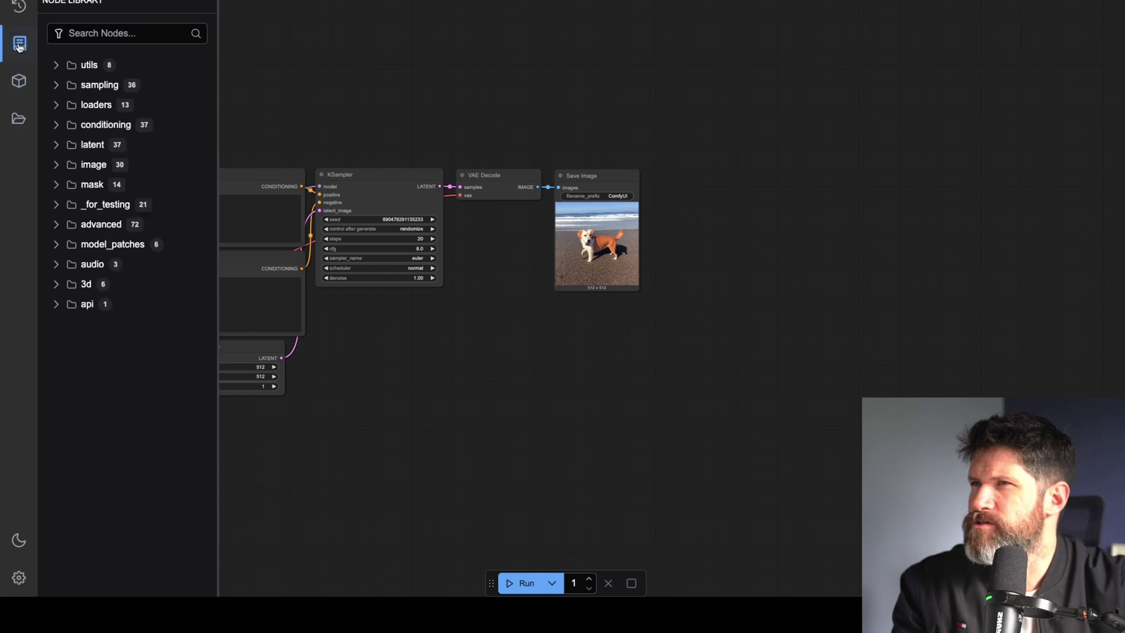
# Review the generated images and their run times in the queue history
pyautogui.click(20, 6)
pyautogui.moveTo(174, 310)
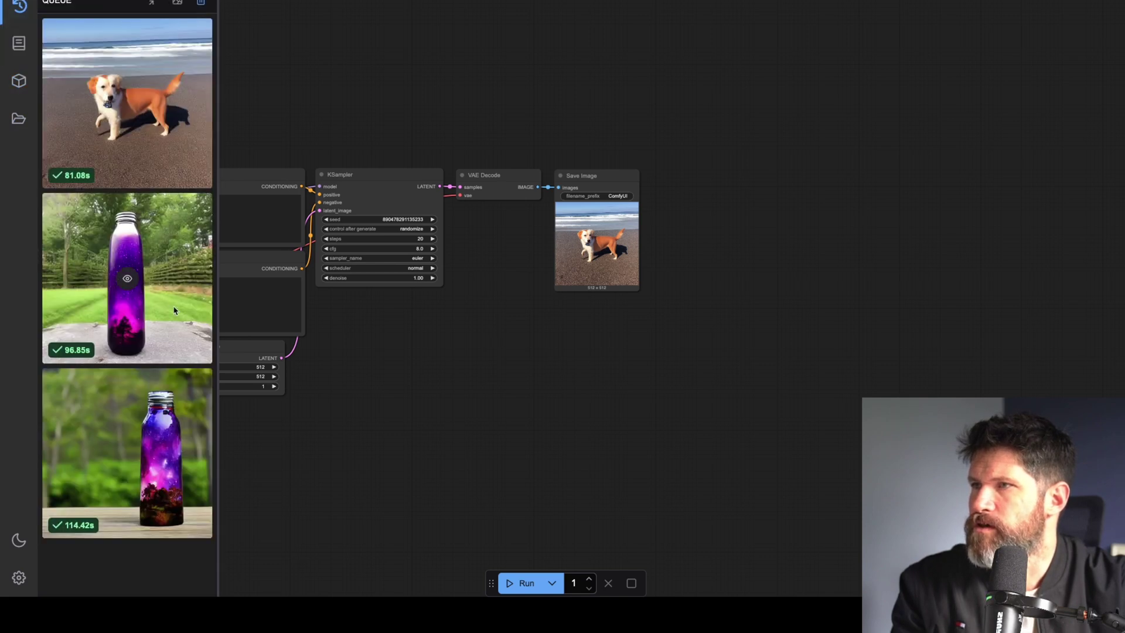
pyautogui.moveTo(172, 62)
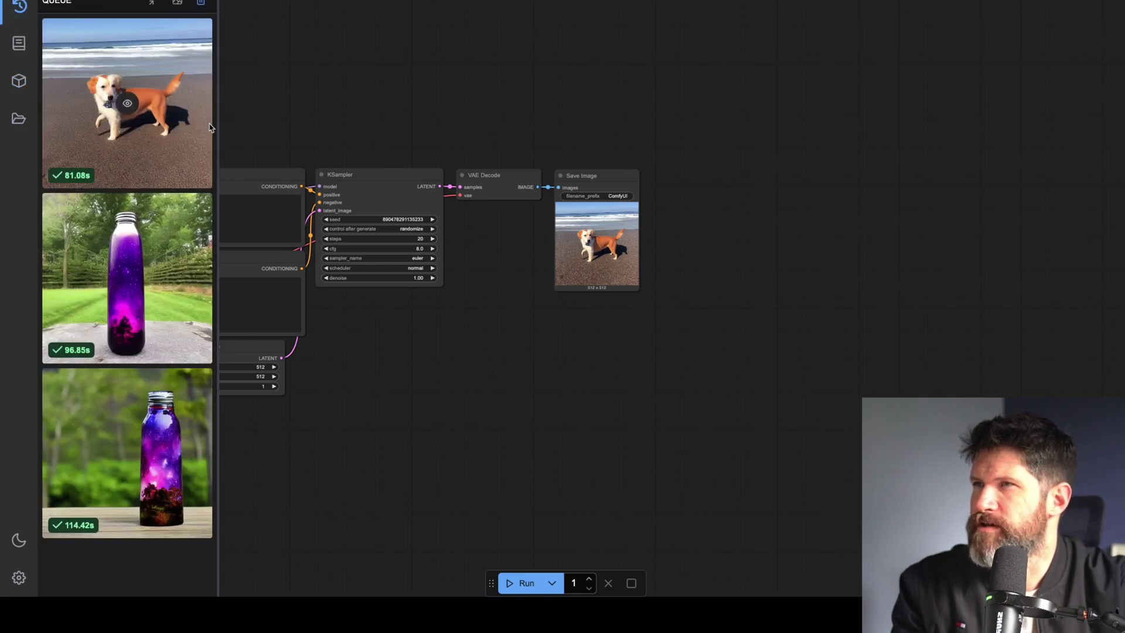
pyautogui.moveTo(61, 453)
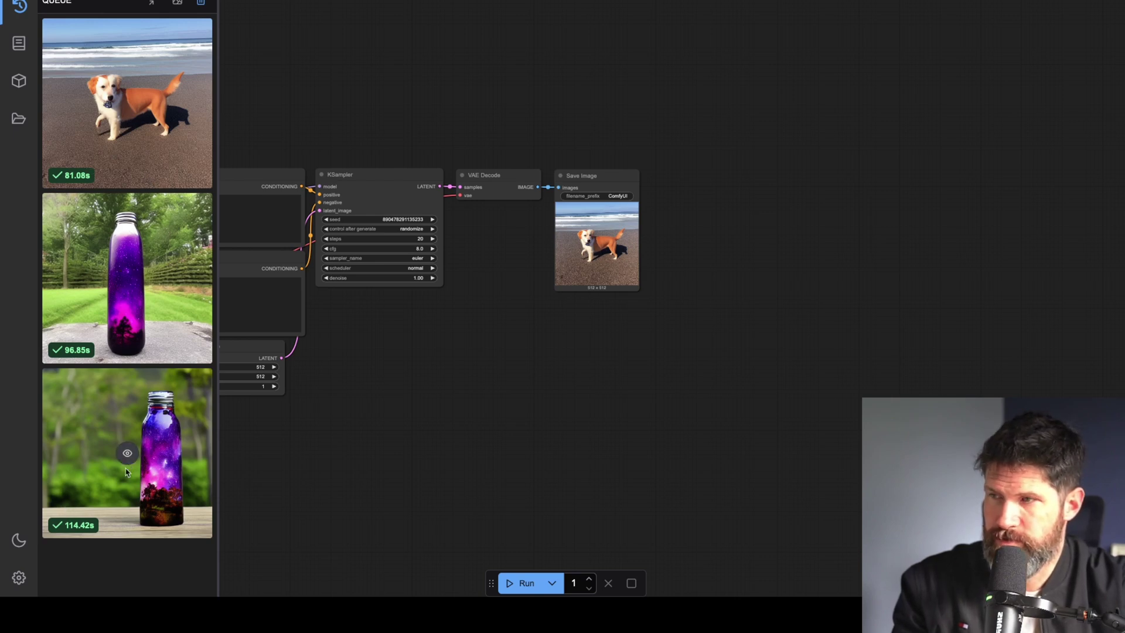
pyautogui.scroll(5, 393, 472)
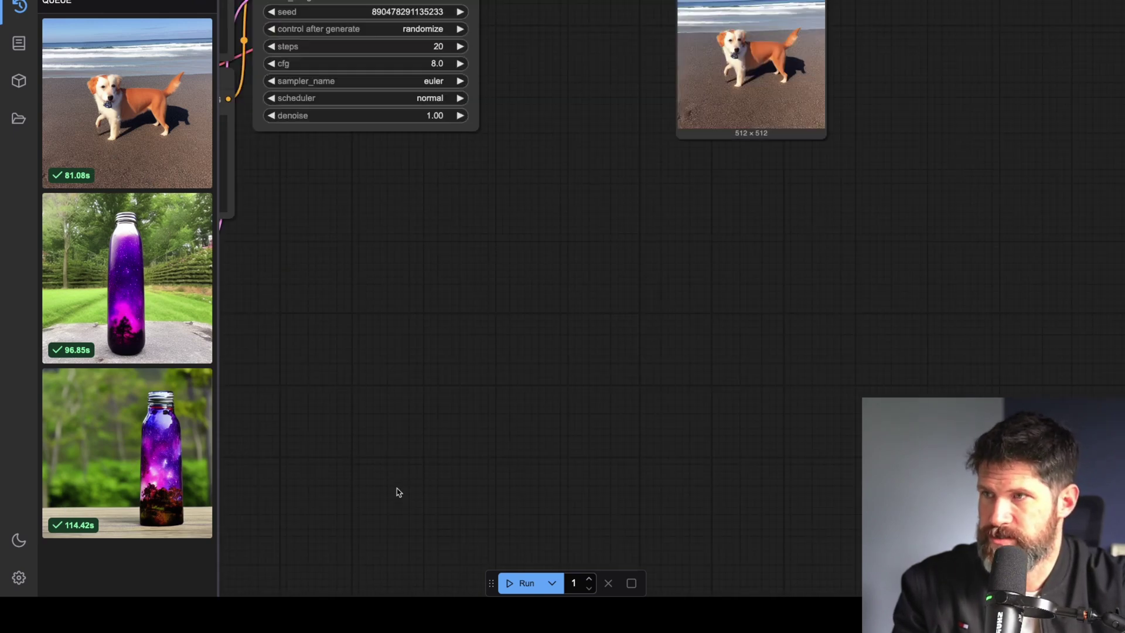
# Try to switch the Load Checkpoint node to the next available checkpoint model
pyautogui.scroll(-2, 397, 490)
pyautogui.moveTo(377, 289); pyautogui.dragTo(968, 418)
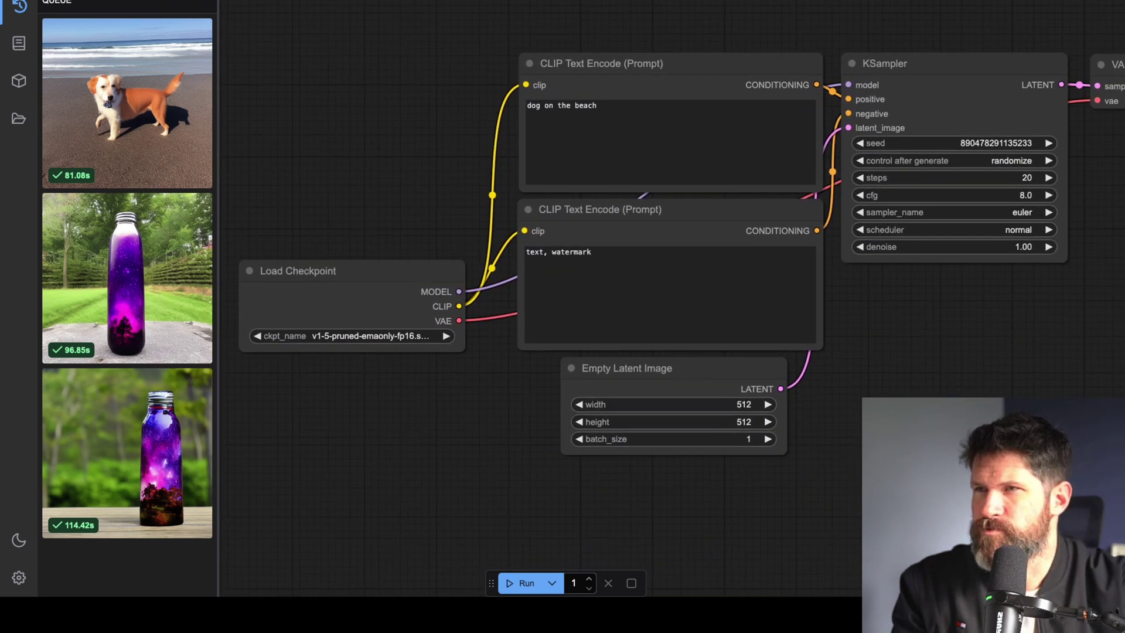
pyautogui.click(445, 336)
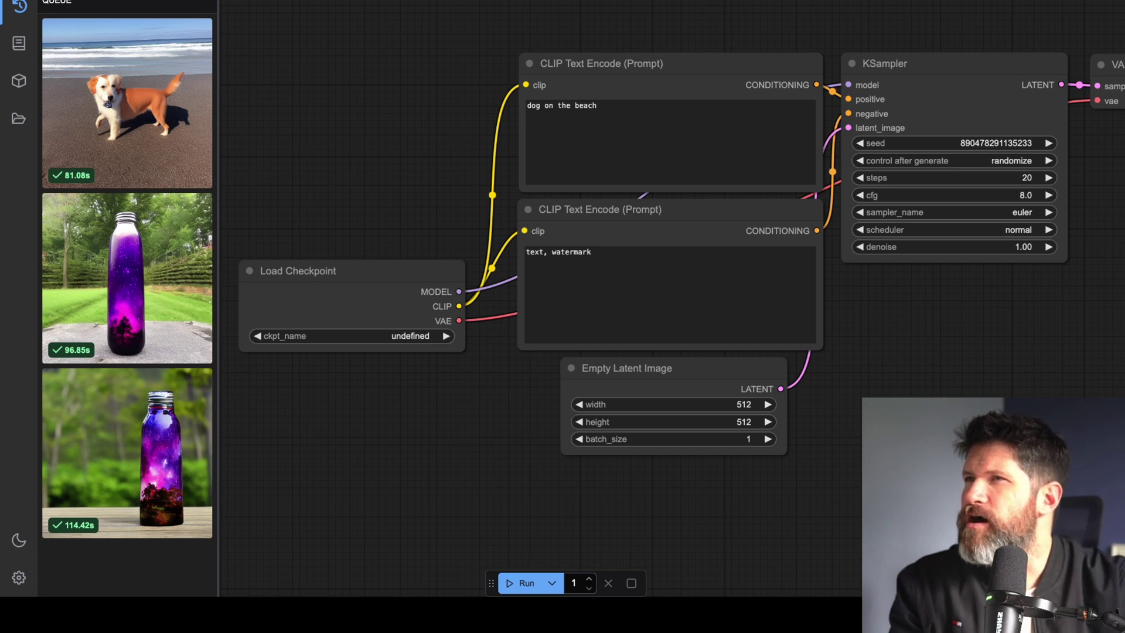
# Browse the Flux and Video template categories and load the Wan 2.1 text-to-video template
pyautogui.click(59, 1)
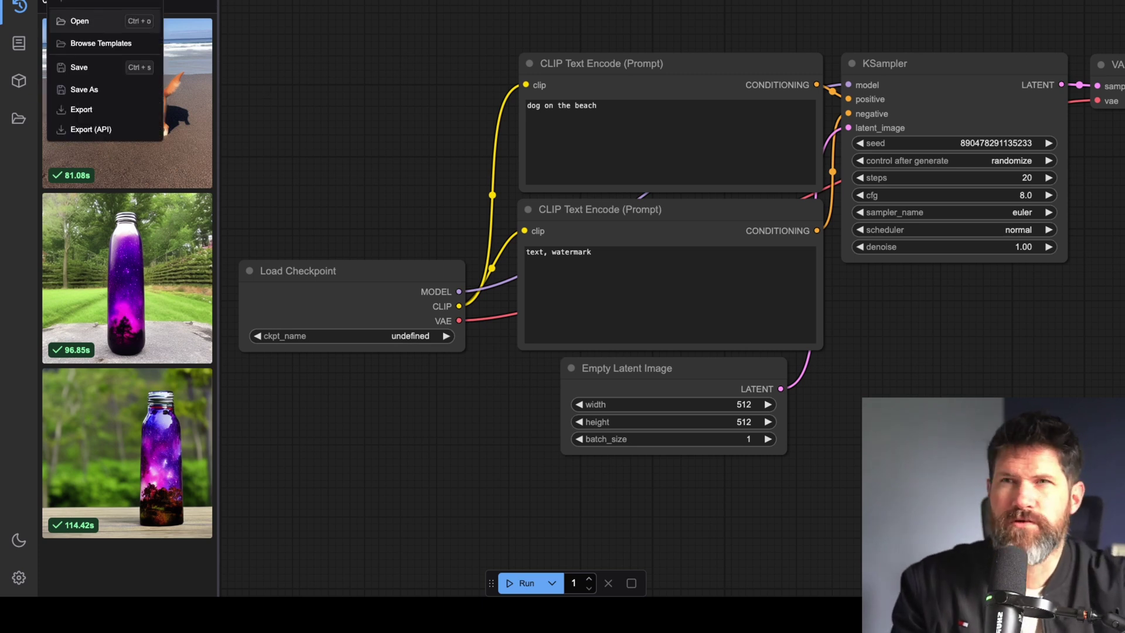
pyautogui.click(65, 42)
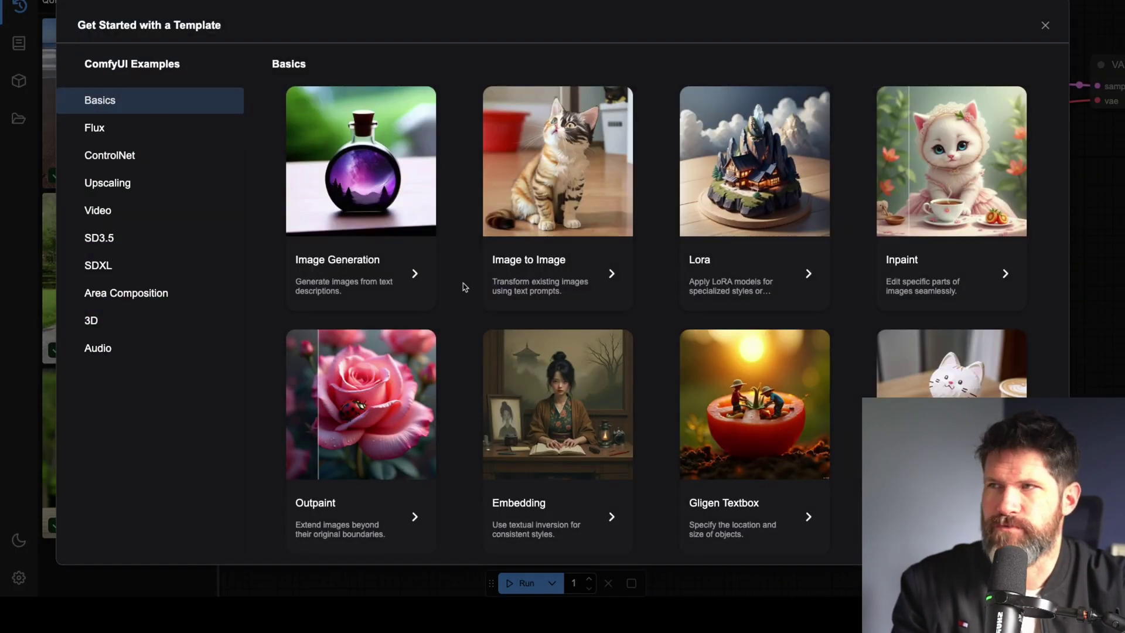
pyautogui.click(110, 132)
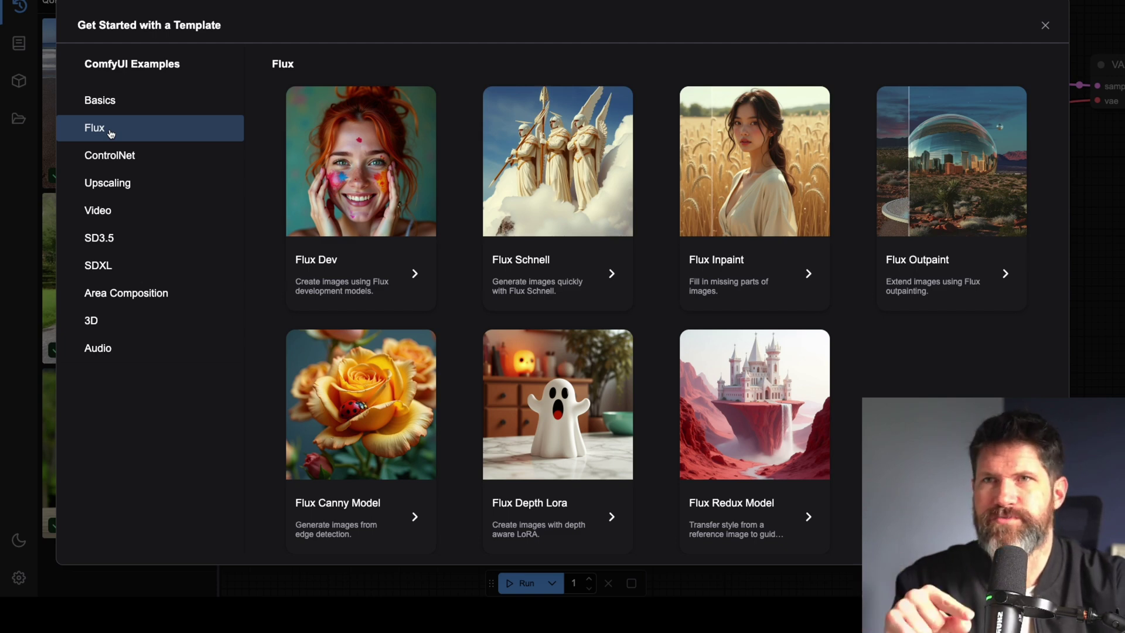
pyautogui.click(114, 215)
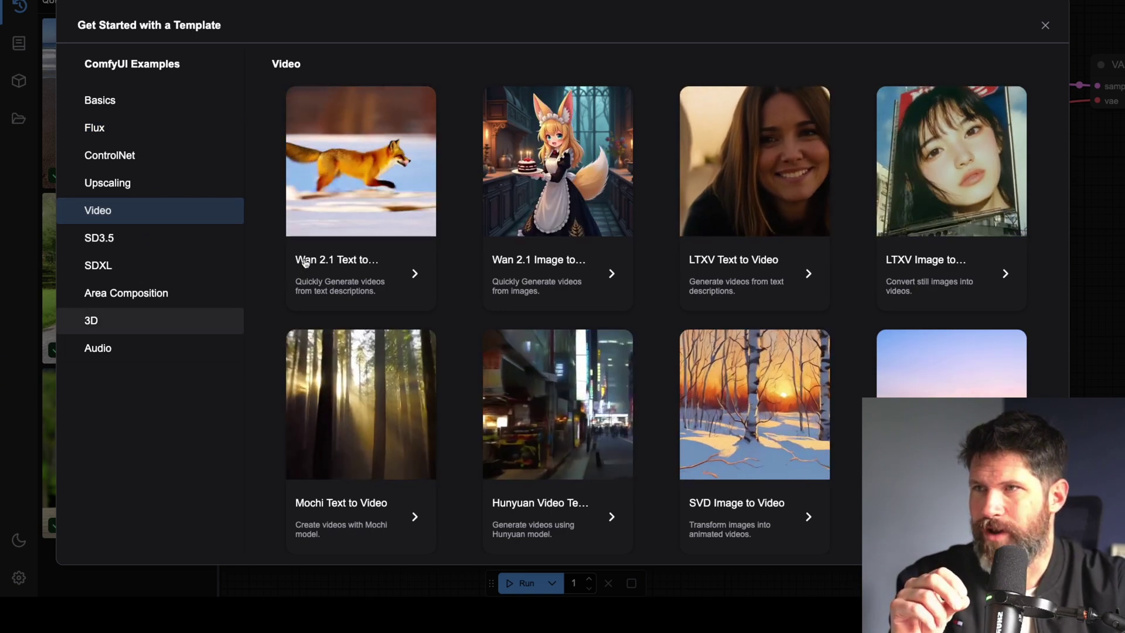
pyautogui.scroll(-1, 321, 271)
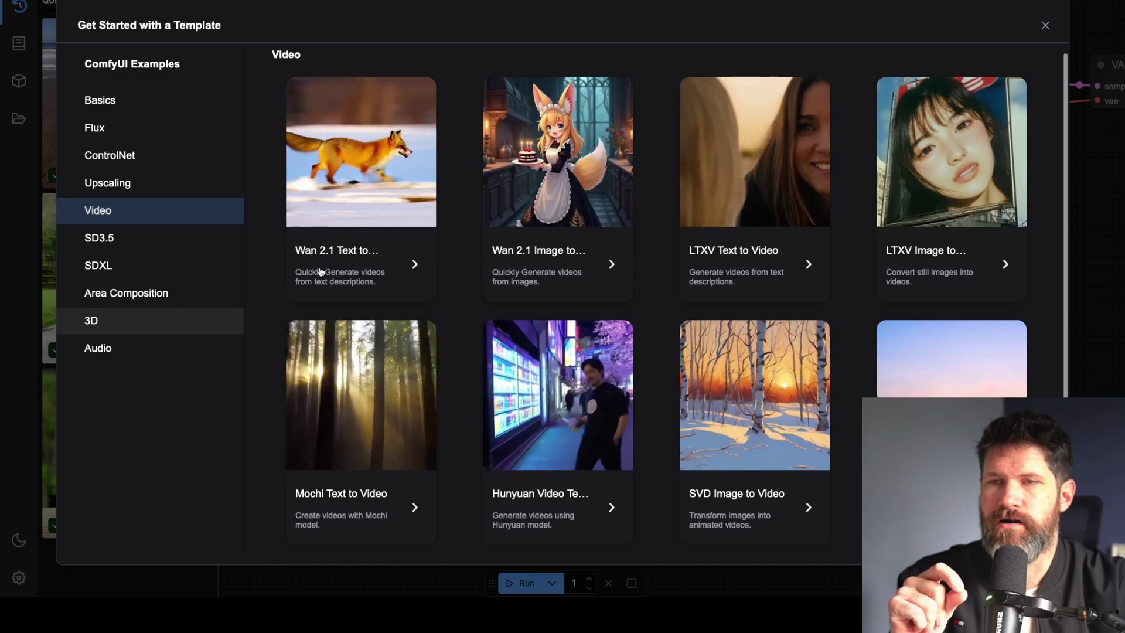
pyautogui.scroll(1, 321, 271)
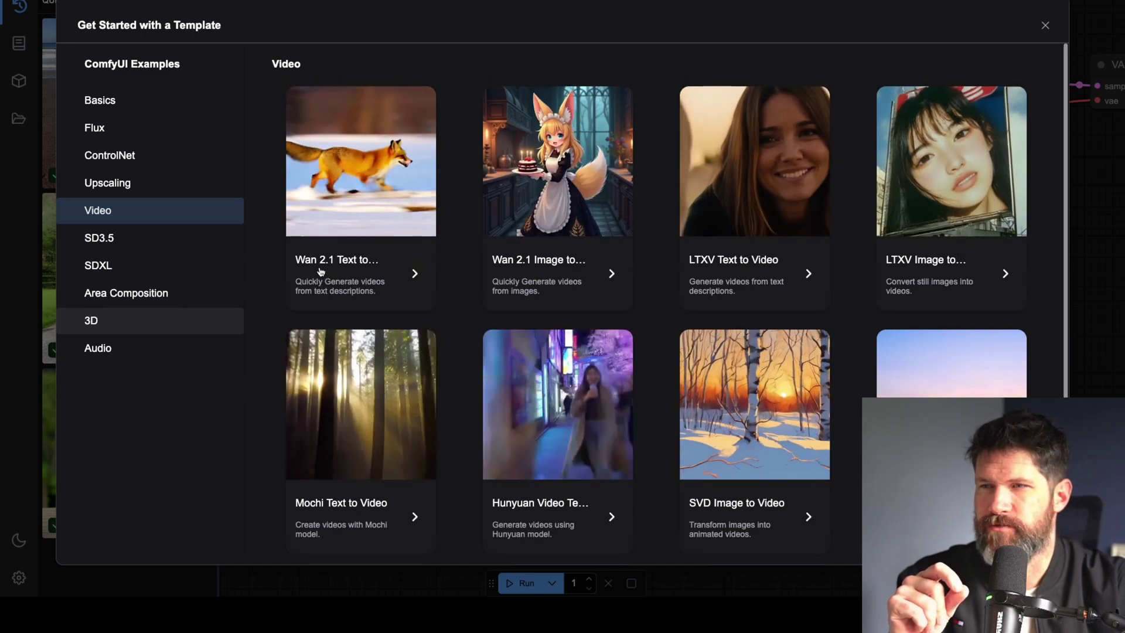
pyautogui.scroll(-1, 509, 507)
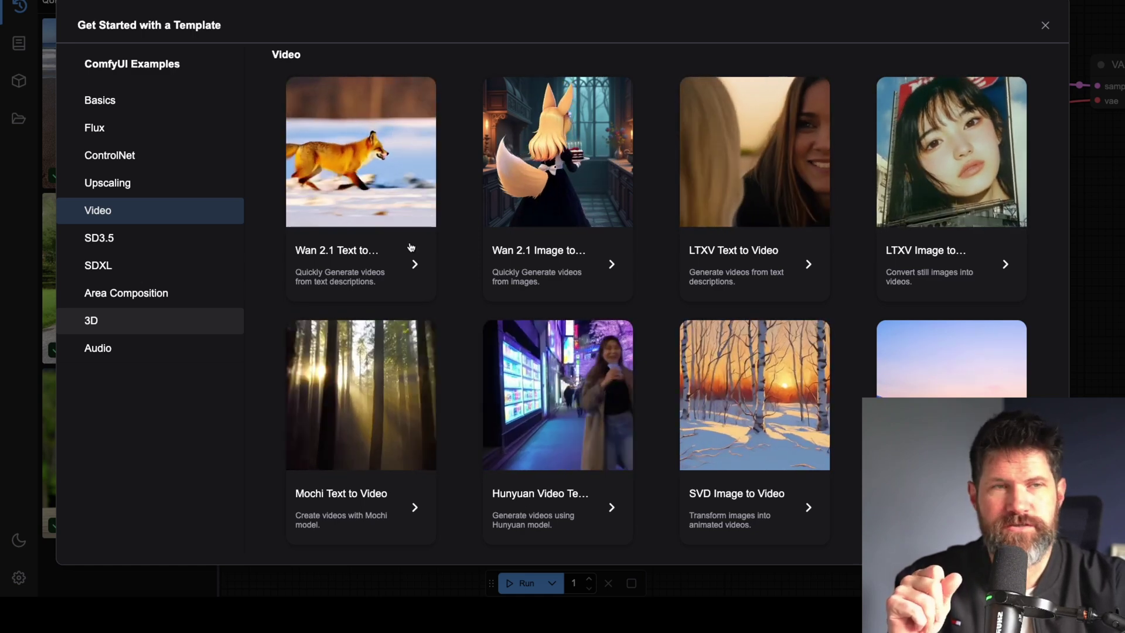
pyautogui.click(389, 174)
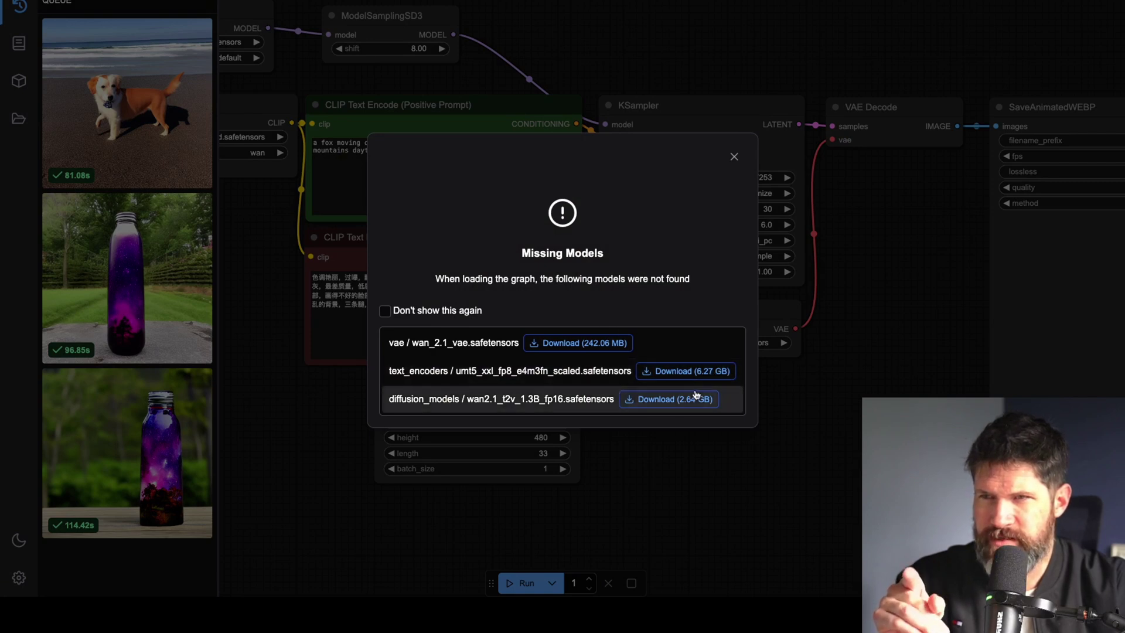
# Start downloading the three missing models: wan_2.1_vae, umt5_xxl_fp8_e4m3fn_scaled and wan2.1_t2v_1.3B_fp16
pyautogui.click(613, 344)
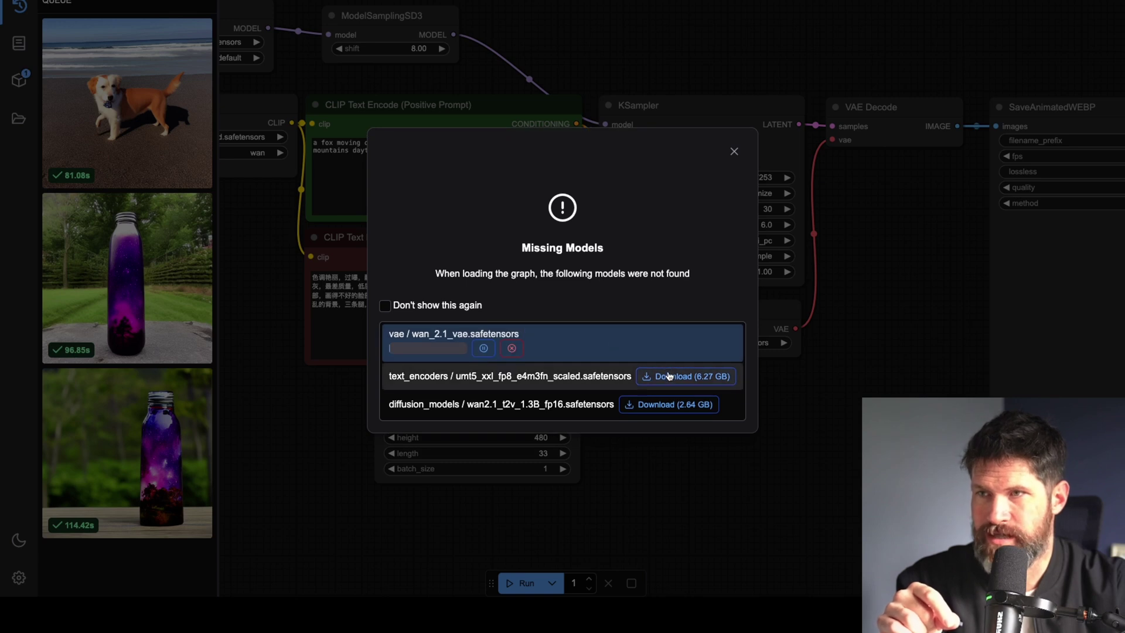
pyautogui.click(674, 372)
pyautogui.click(661, 409)
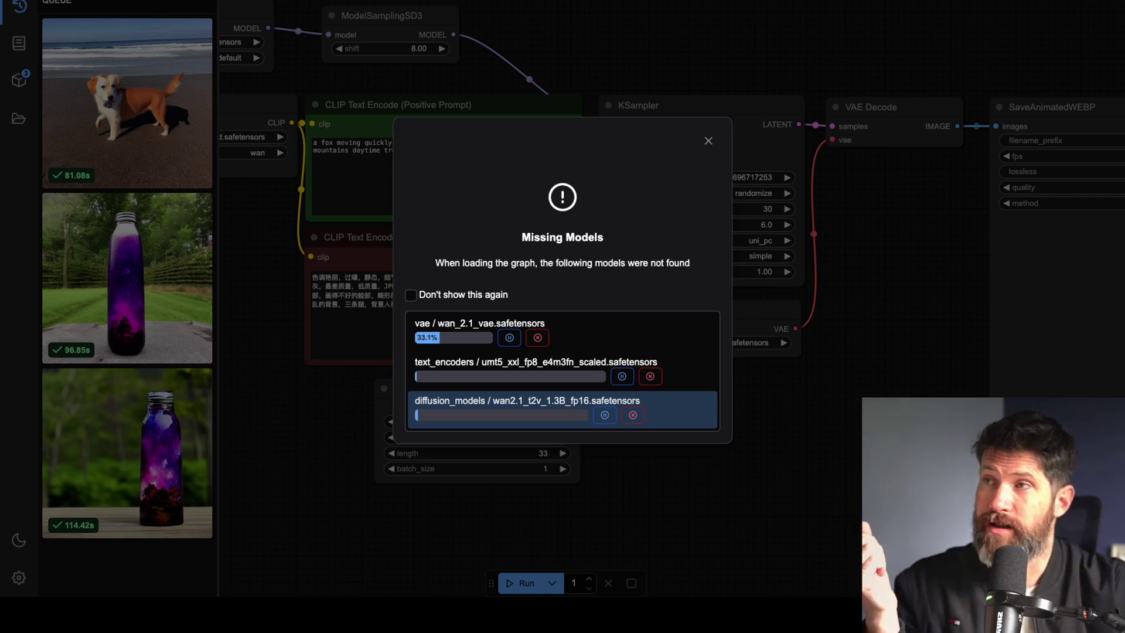
# Check the Mac's chip and memory in the system information and close that window
pyautogui.click(11, 1)
pyautogui.click(35, 2)
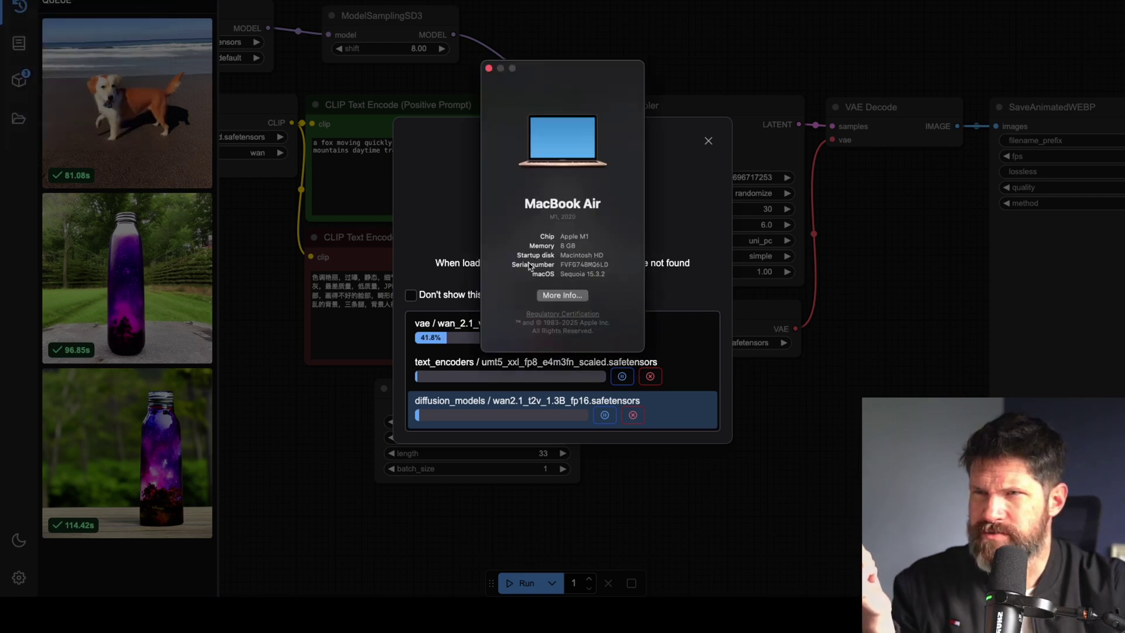
pyautogui.click(547, 297)
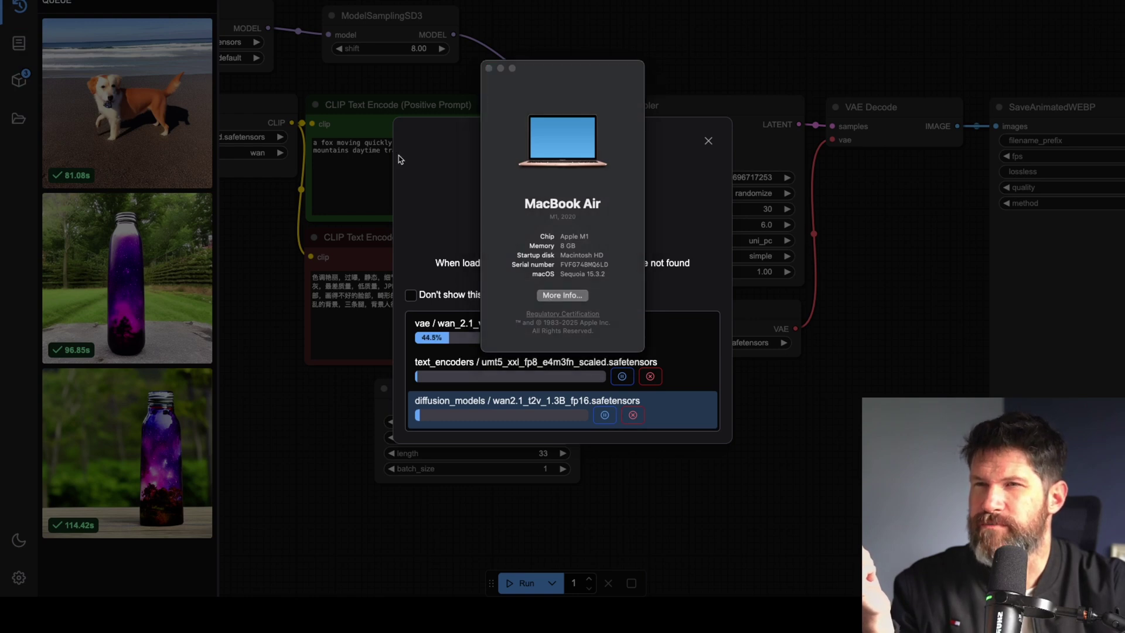
pyautogui.click(489, 68)
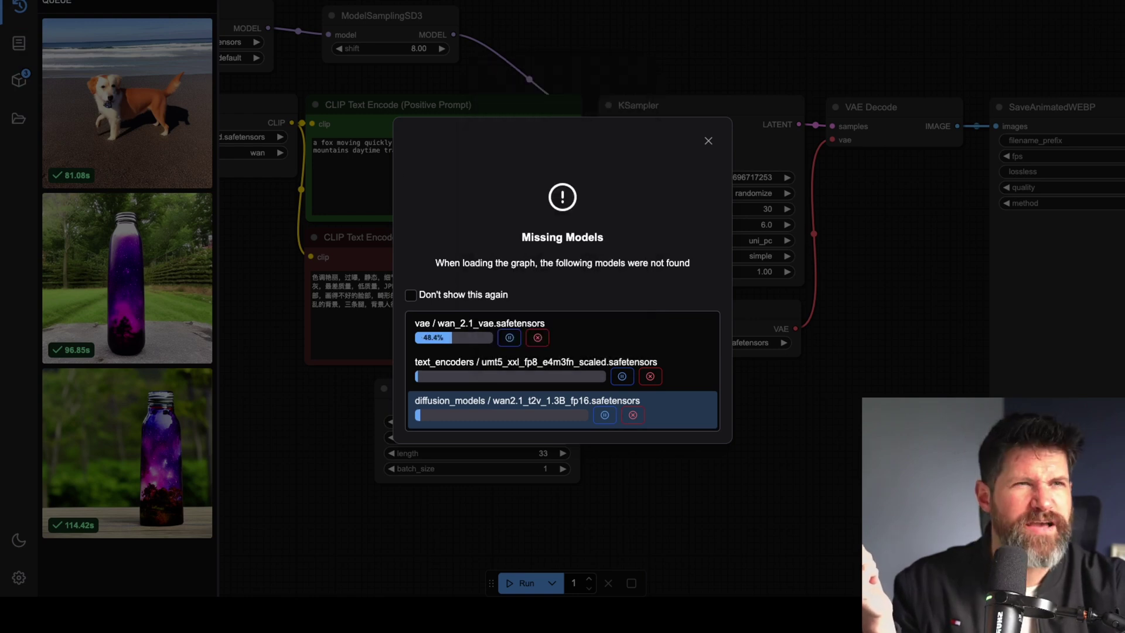